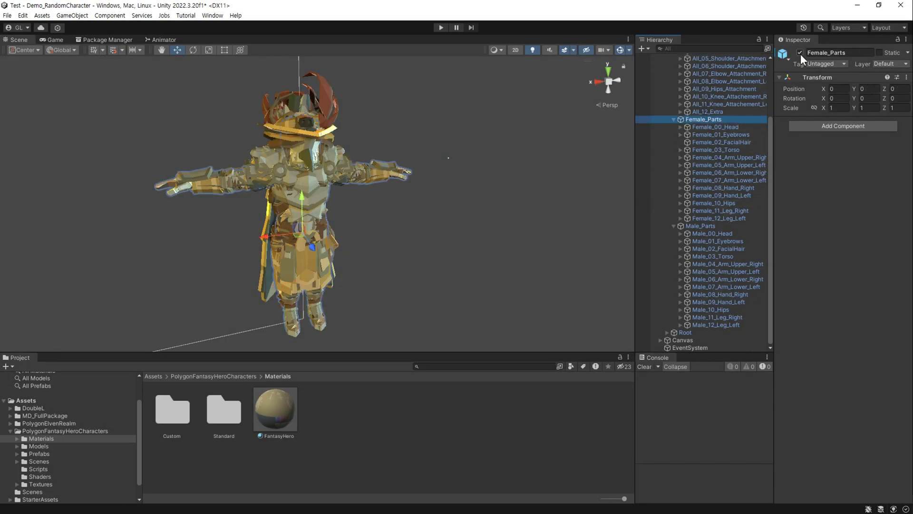
# - Hide Female_Parts, All_Gender_Parts and the 12 Male_Head_No_Elements head meshes
pyautogui.click(800, 53)
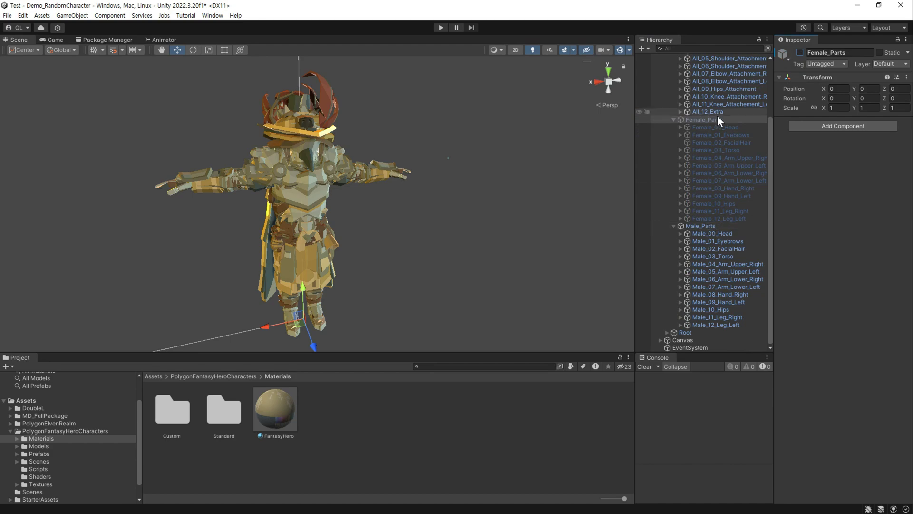
pyautogui.scroll(3, 717, 115)
pyautogui.click(712, 70)
pyautogui.click(801, 52)
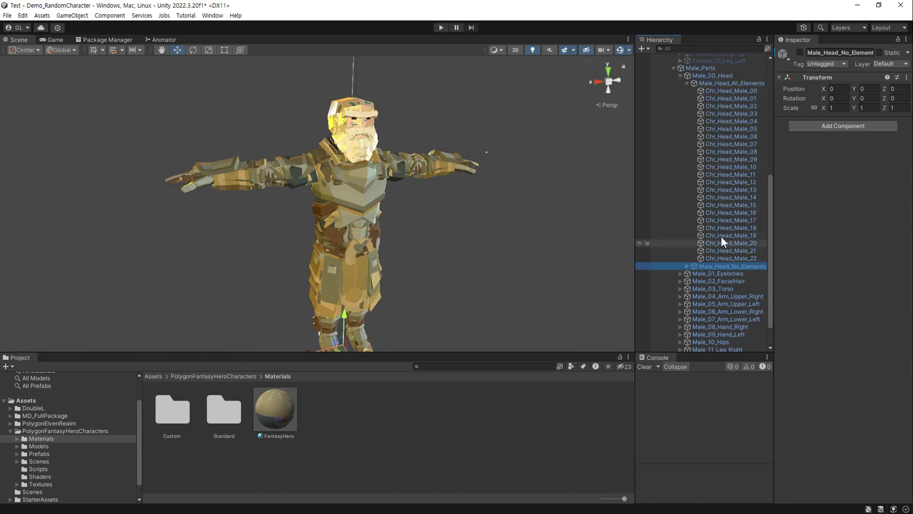
pyautogui.click(724, 241)
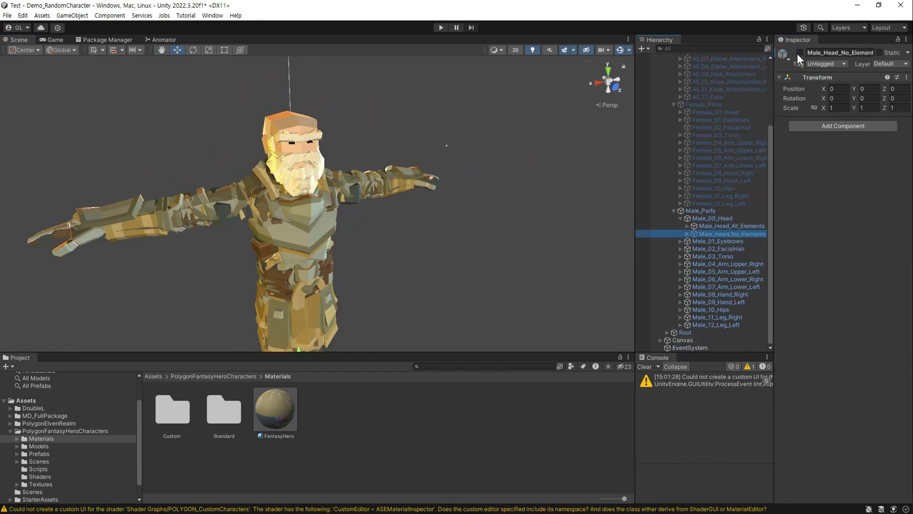
pyautogui.click(800, 52)
pyautogui.click(688, 234)
pyautogui.click(737, 191)
pyautogui.keyDown('shift'); pyautogui.click(732, 275); pyautogui.keyUp('shift')
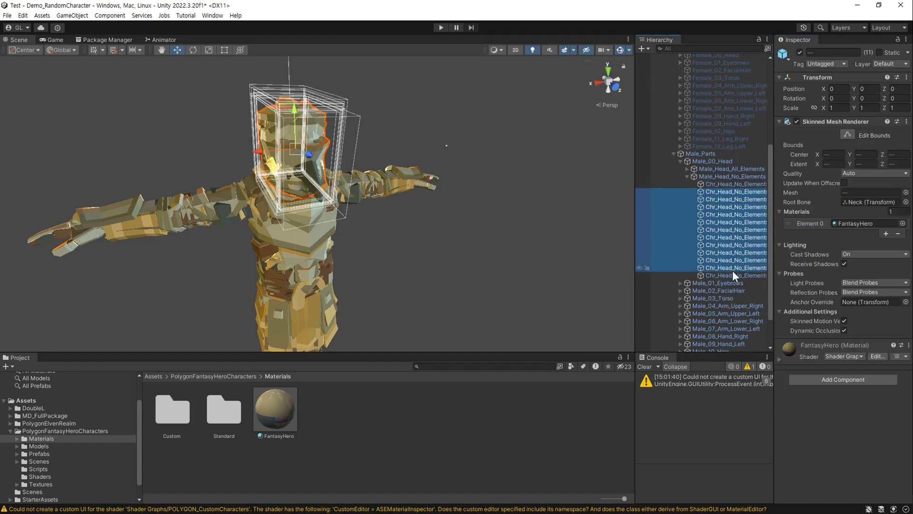
pyautogui.click(796, 52)
pyautogui.click(723, 218)
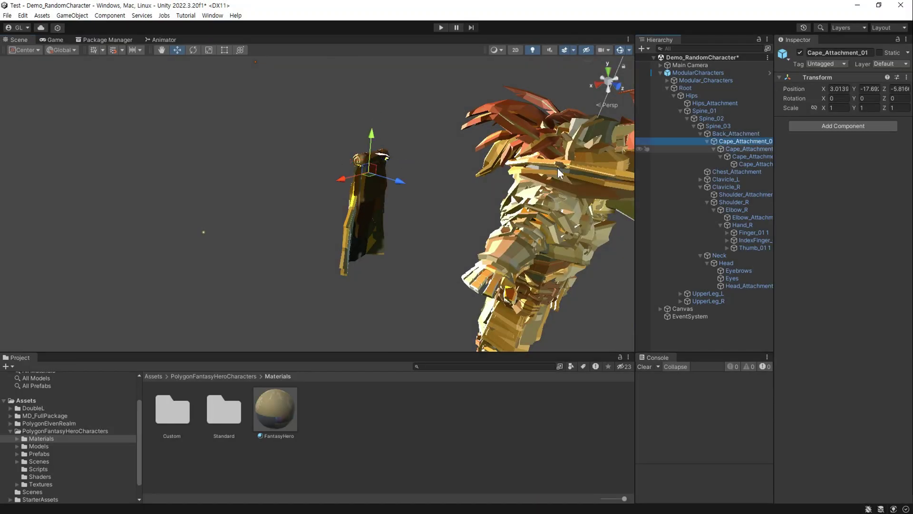
# - Push the cape attachments back, undo a shoulder move, and pull the head attachment forward
pyautogui.moveTo(400, 184)
pyautogui.mouseDown()
pyautogui.moveTo(387, 193)
pyautogui.moveTo(319, 193)
pyautogui.moveTo(363, 235)
pyautogui.moveTo(337, 268)
pyautogui.mouseUp()
pyautogui.click(744, 149)
pyautogui.click(752, 157)
pyautogui.click(752, 164)
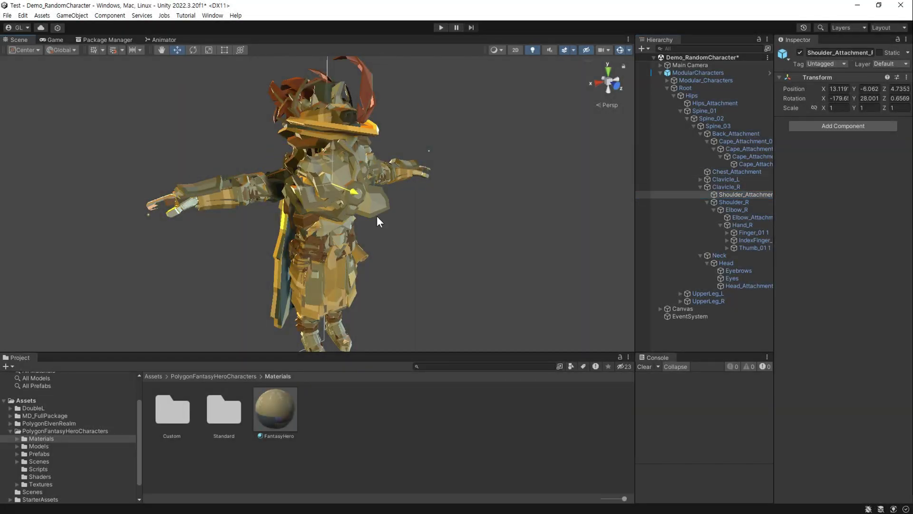
pyautogui.moveTo(297, 196); pyautogui.dragTo(229, 161)
pyautogui.hotkey('ctrl', 'z')
pyautogui.hotkey('ctrl', 'z')
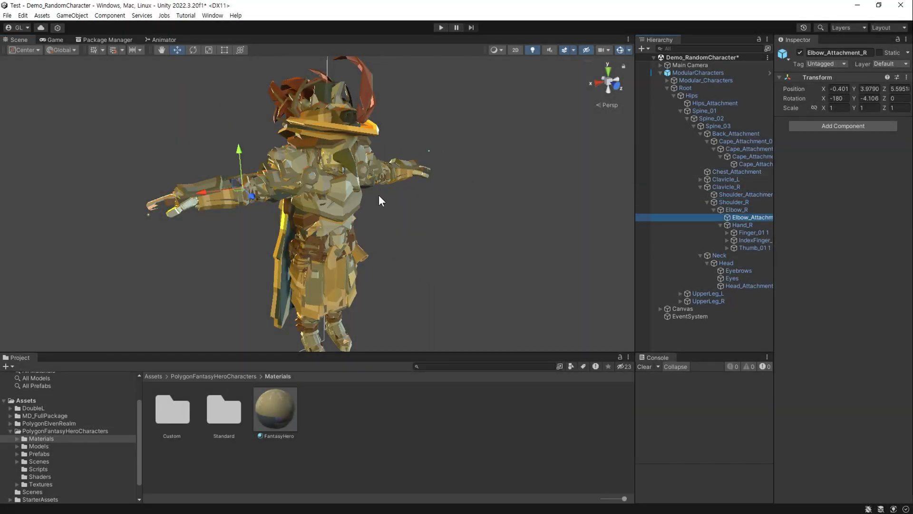
pyautogui.hotkey('ctrl', 'z')
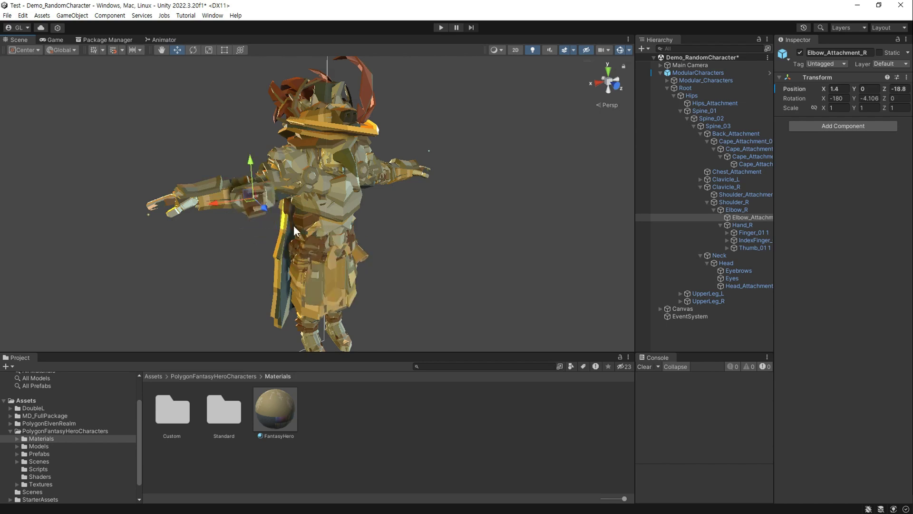
pyautogui.click(746, 285)
pyautogui.moveTo(331, 104); pyautogui.dragTo(510, 177)
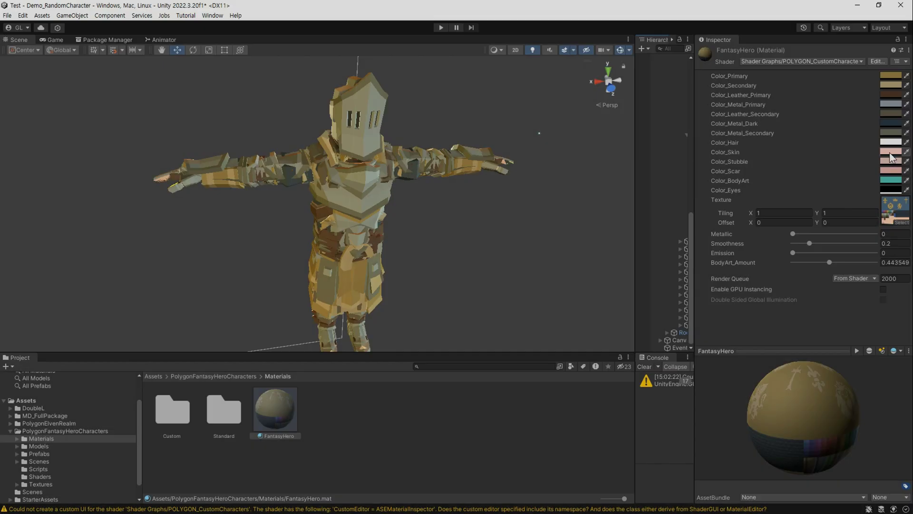
# - Recolour FantasyHero: light pink skin, dark leather 41/37/33, navy Color_Metal_Dark, and edit Color_Eyes
pyautogui.click(891, 152)
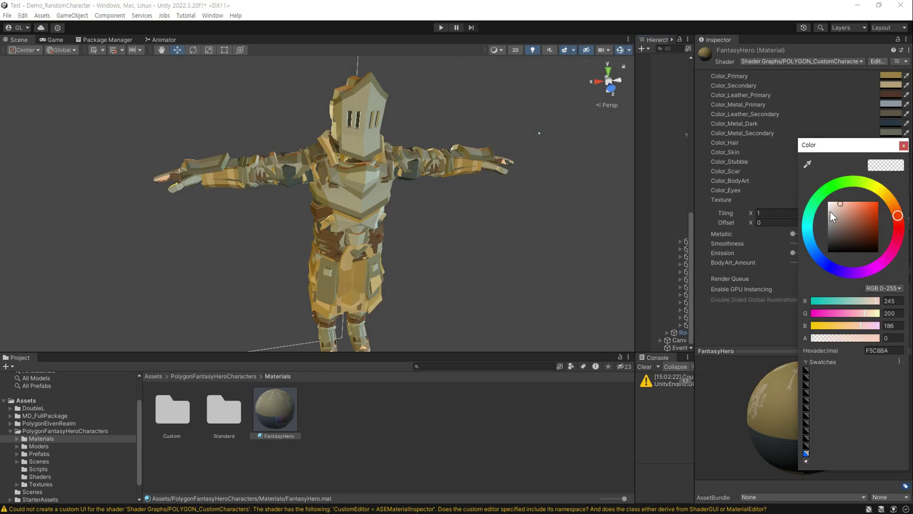
pyautogui.moveTo(830, 211)
pyautogui.mouseDown()
pyautogui.moveTo(863, 214)
pyautogui.moveTo(841, 219)
pyautogui.mouseUp()
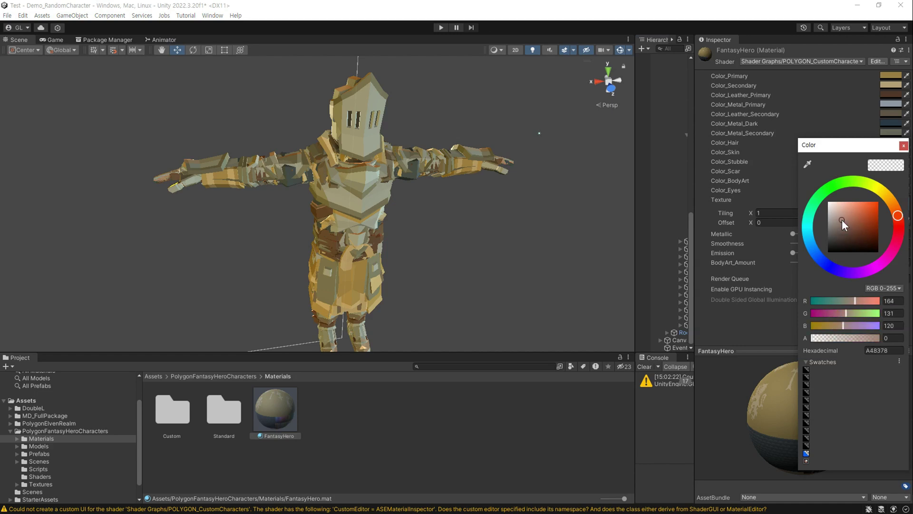
pyautogui.click(903, 146)
pyautogui.click(888, 113)
pyautogui.moveTo(840, 184)
pyautogui.mouseDown()
pyautogui.moveTo(837, 201)
pyautogui.moveTo(862, 182)
pyautogui.moveTo(873, 204)
pyautogui.moveTo(851, 238)
pyautogui.moveTo(855, 216)
pyautogui.moveTo(847, 214)
pyautogui.mouseUp()
pyautogui.press('Return')
pyautogui.click(891, 161)
pyautogui.press('Return')
pyautogui.click(890, 189)
# - Run the scene, darken Color_Skin so the beard turns brown, and randomize the character twice
pyautogui.hotkey('ctrl', 'p')
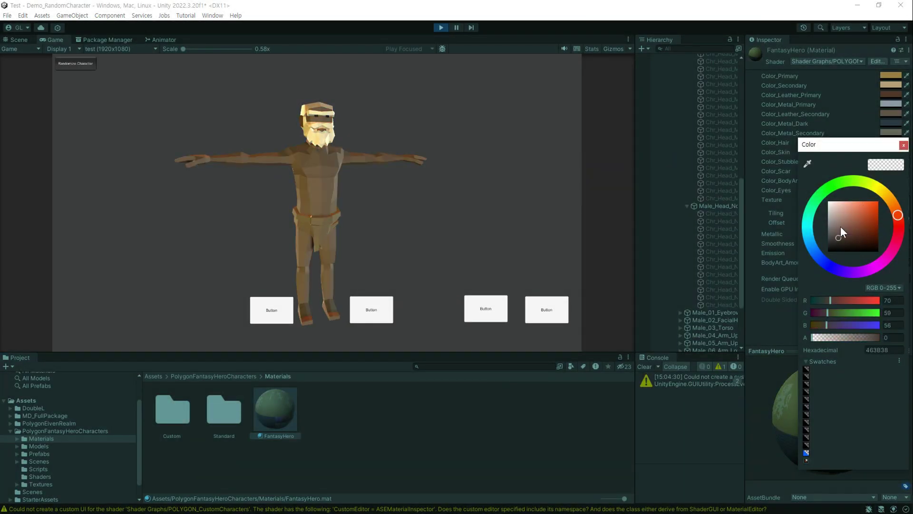
pyautogui.click(903, 146)
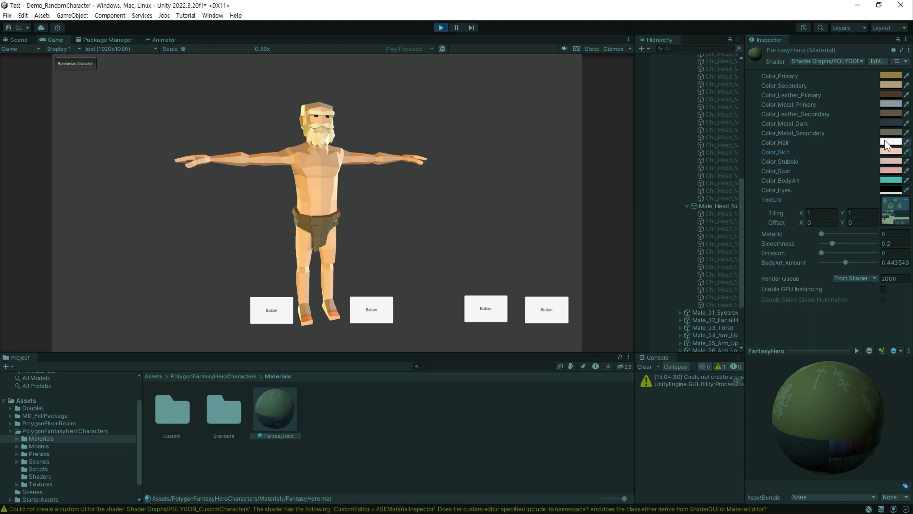
pyautogui.click(891, 152)
pyautogui.moveTo(868, 222); pyautogui.dragTo(857, 230)
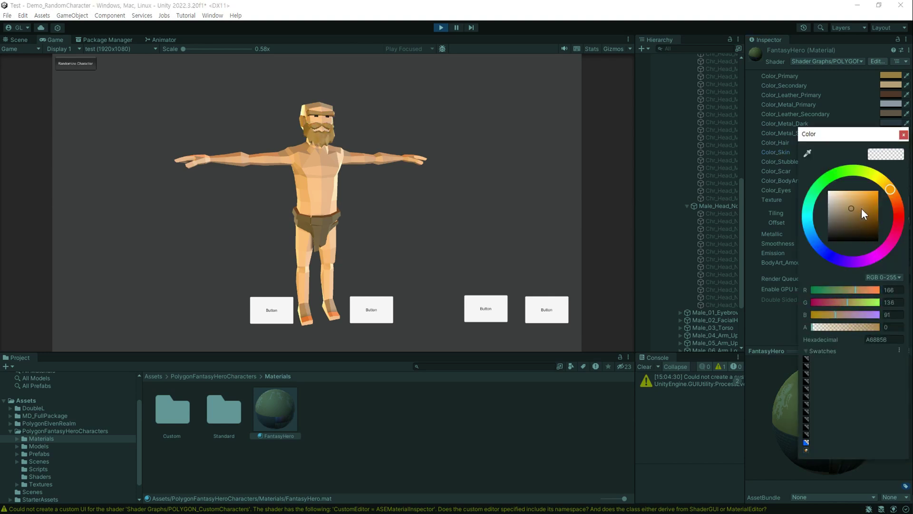
pyautogui.click(544, 318)
pyautogui.click(544, 318)
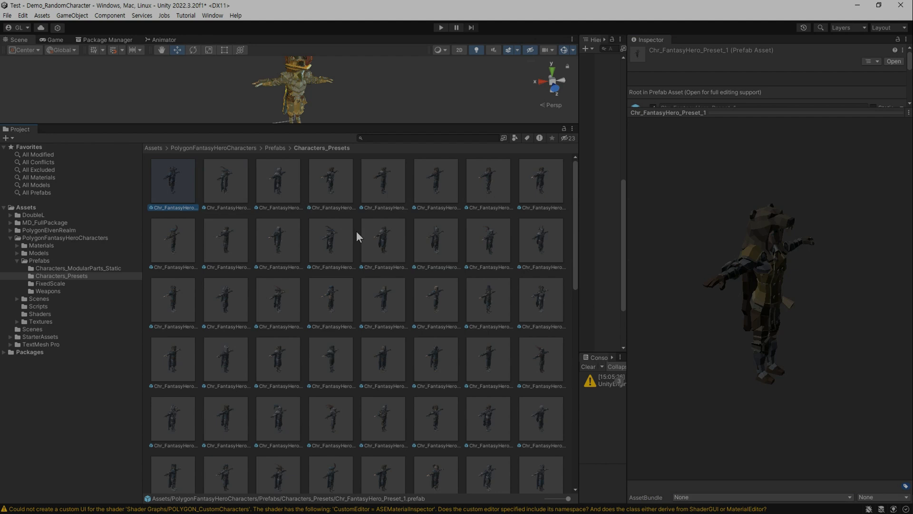
pyautogui.press('Right')
pyautogui.press('Right')
pyautogui.press('Right')
pyautogui.press('Right')
pyautogui.press('Right')
pyautogui.press('Right')
pyautogui.press('Right')
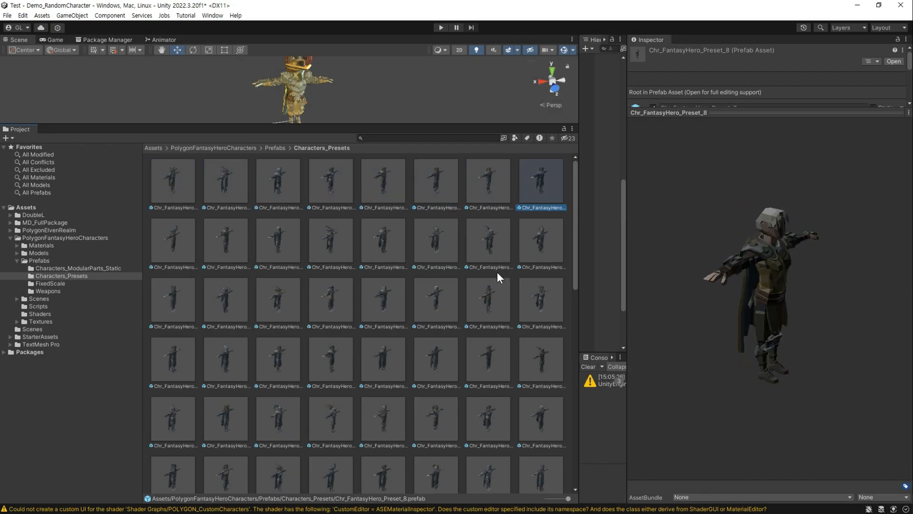
pyautogui.press('Right')
pyautogui.press('Right')
pyautogui.press('Right')
# - Step through the Characters_Presets prefabs up to Chr_FantasyHero_Preset_120
pyautogui.press('Right')
pyautogui.press('Right')
pyautogui.press('Right')
pyautogui.press('Right')
pyautogui.press('Right')
pyautogui.press('Right')
pyautogui.press('Right')
pyautogui.press('Right')
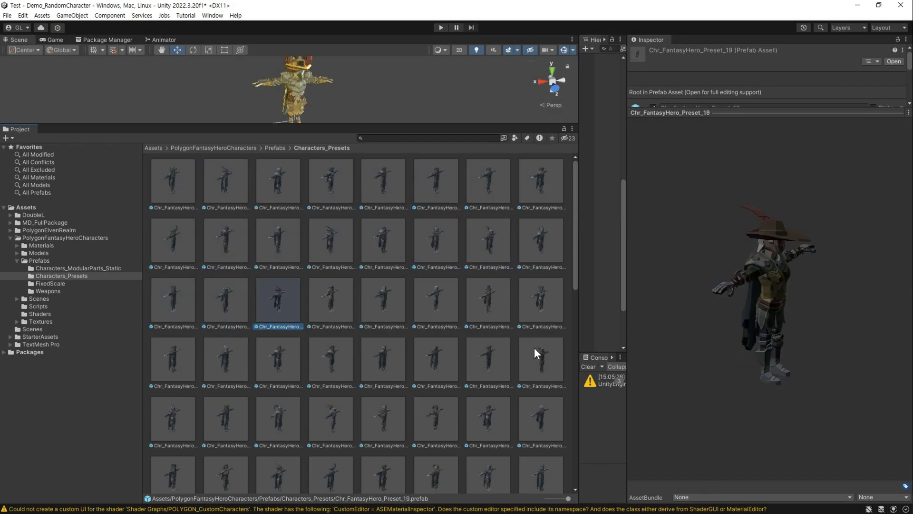
pyautogui.press('Right')
pyautogui.press('Right')
pyautogui.press('Right')
pyautogui.press('Right')
pyautogui.press('Right')
pyautogui.press('Right')
pyautogui.press('Right')
pyautogui.press('Right')
pyautogui.press('Right')
pyautogui.press('Right')
pyautogui.press('Right')
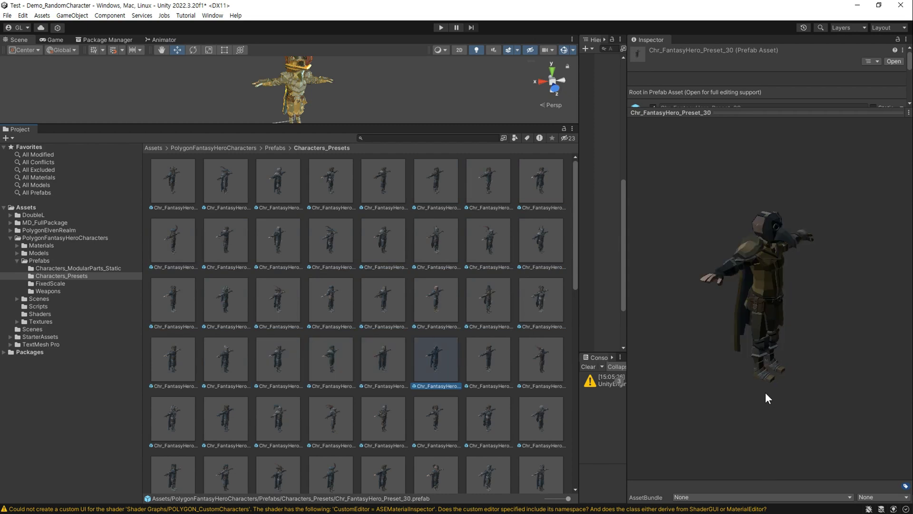
pyautogui.press('Right')
pyautogui.press('Right')
pyautogui.press('Right')
pyautogui.press('Right')
pyautogui.press('Right')
pyautogui.press('Right')
pyautogui.press('Right')
pyautogui.press('Right')
pyautogui.press('Right')
pyautogui.press('Right')
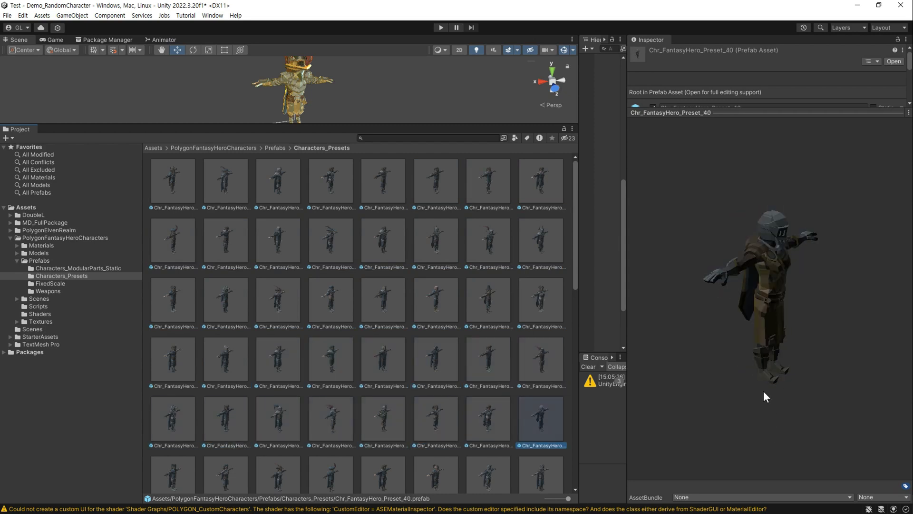
pyautogui.press('Right')
pyautogui.press('Right')
pyautogui.press('Right')
pyautogui.press('Right')
pyautogui.press('Right')
pyautogui.press('Right')
pyautogui.press('Right')
pyautogui.press('Right')
pyautogui.press('Right')
pyautogui.press('Right')
pyautogui.press('Right')
pyautogui.press('Right')
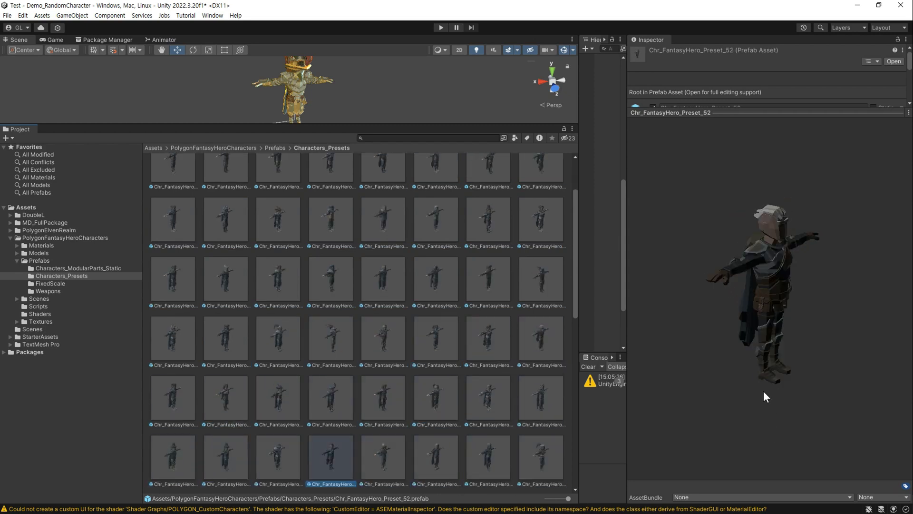
pyautogui.press('Right')
pyautogui.press('Right')
pyautogui.press('Right')
pyautogui.press('Right')
pyautogui.press('Right')
pyautogui.press('Right')
pyautogui.press('Right')
pyautogui.press('Right')
pyautogui.press('Right')
pyautogui.press('Right')
pyautogui.press('Right')
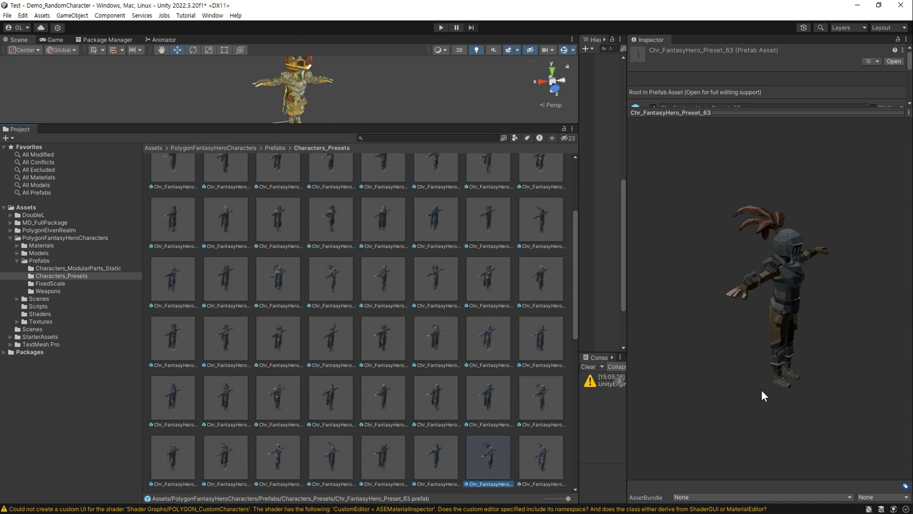
pyautogui.press('Right')
pyautogui.press('Right')
pyautogui.press('Right')
pyautogui.press('Right')
pyautogui.press('Right')
pyautogui.press('Right')
pyautogui.press('Right')
pyautogui.press('Right')
pyautogui.press('Right')
pyautogui.press('Right')
pyautogui.press('Right')
pyautogui.press('Right')
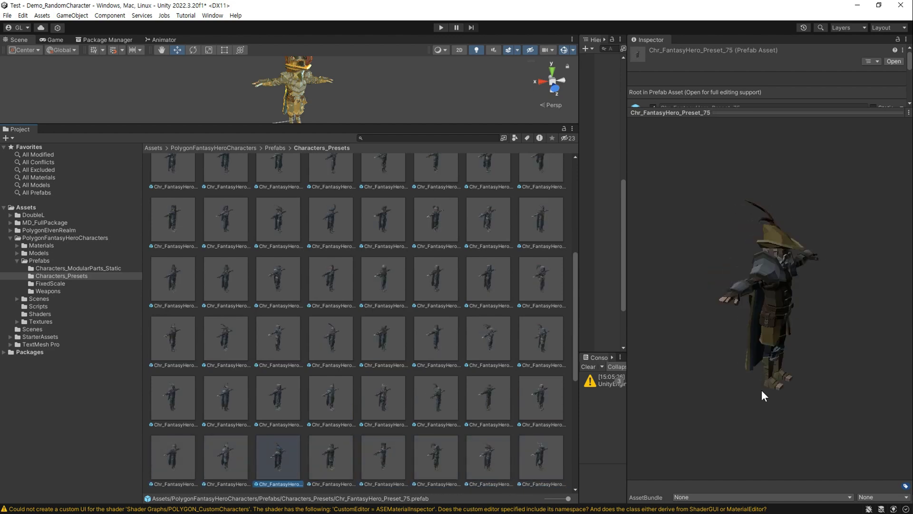
pyautogui.press('Right')
pyautogui.press('Right')
pyautogui.press('Right')
pyautogui.press('Right')
pyautogui.press('Right')
pyautogui.press('Right')
pyautogui.press('Right')
pyautogui.press('Right')
pyautogui.press('Right')
pyautogui.press('Right')
pyautogui.press('Right')
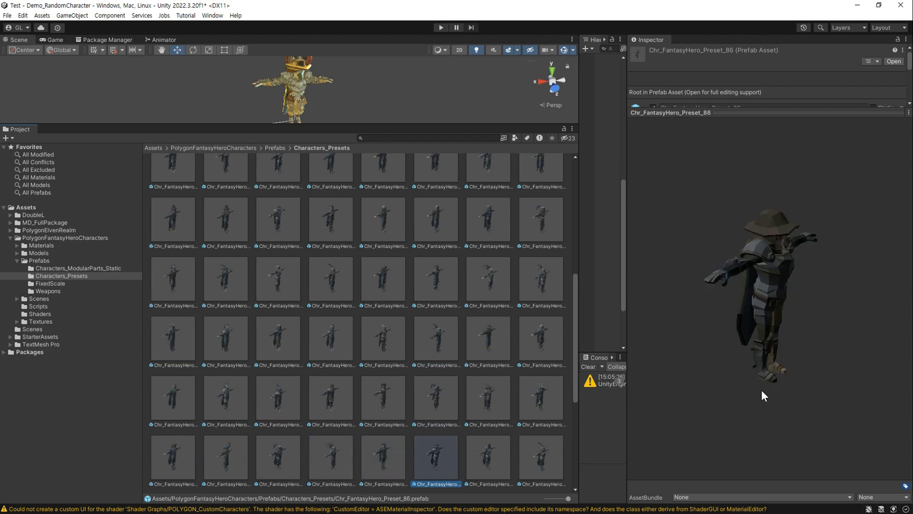
pyautogui.press('Right')
pyautogui.press('Right')
pyautogui.press('Right')
pyautogui.press('Right')
pyautogui.press('Right')
pyautogui.press('Right')
pyautogui.press('Right')
pyautogui.press('Right')
pyautogui.press('Right')
pyautogui.press('Right')
pyautogui.press('Right')
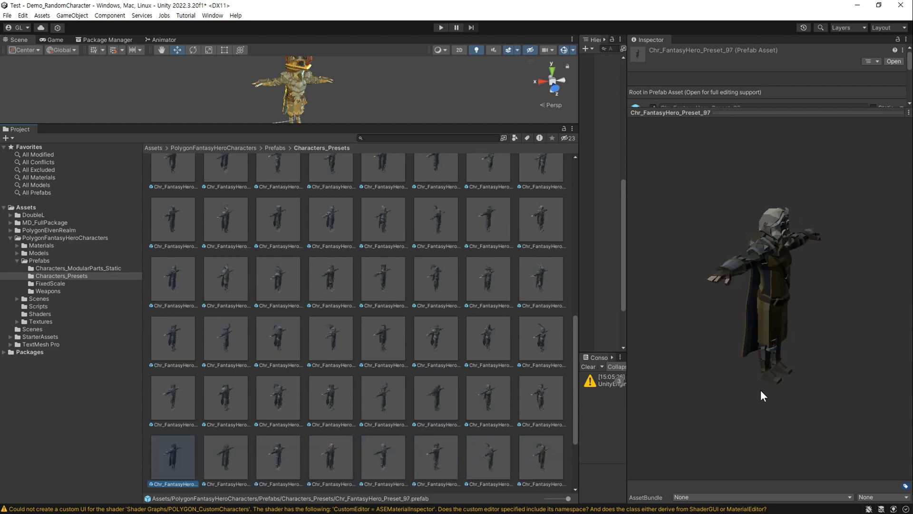
pyautogui.press('Right')
pyautogui.press('Right')
pyautogui.press('Right')
pyautogui.press('Right')
pyautogui.press('Right')
pyautogui.press('Right')
pyautogui.press('Right')
pyautogui.press('Right')
pyautogui.press('Right')
pyautogui.press('Right')
pyautogui.press('Right')
pyautogui.press('Right')
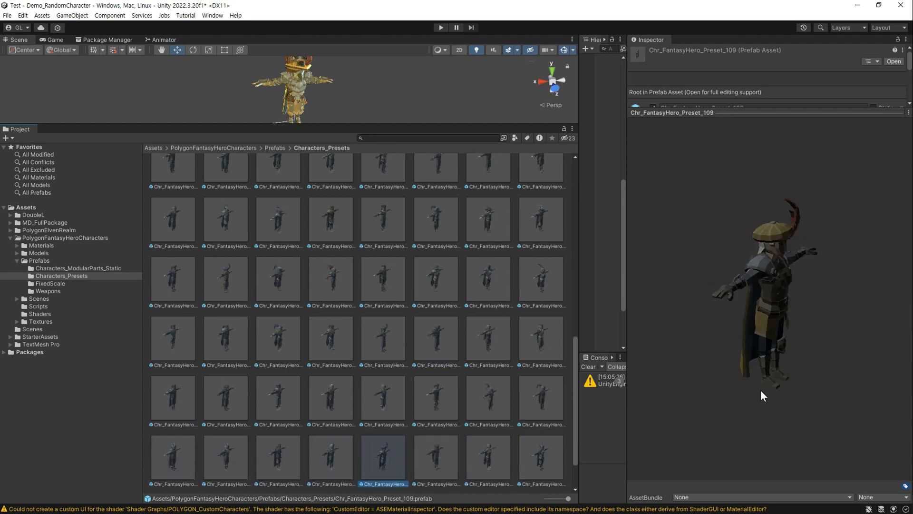
pyautogui.press('Right')
pyautogui.press('Right')
pyautogui.press('Right')
pyautogui.press('Right')
pyautogui.press('Right')
pyautogui.press('Right')
pyautogui.press('Right')
pyautogui.press('Right')
pyautogui.press('Right')
pyautogui.press('Right')
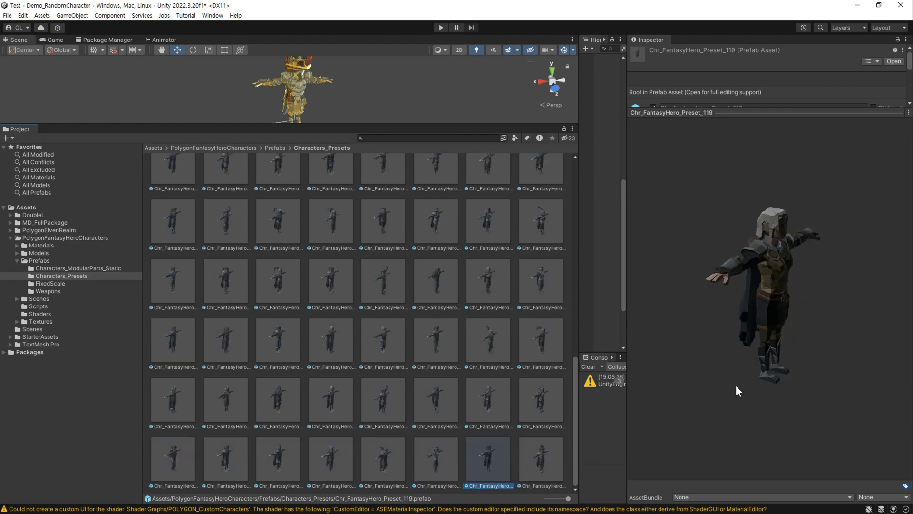
pyautogui.press('Right')
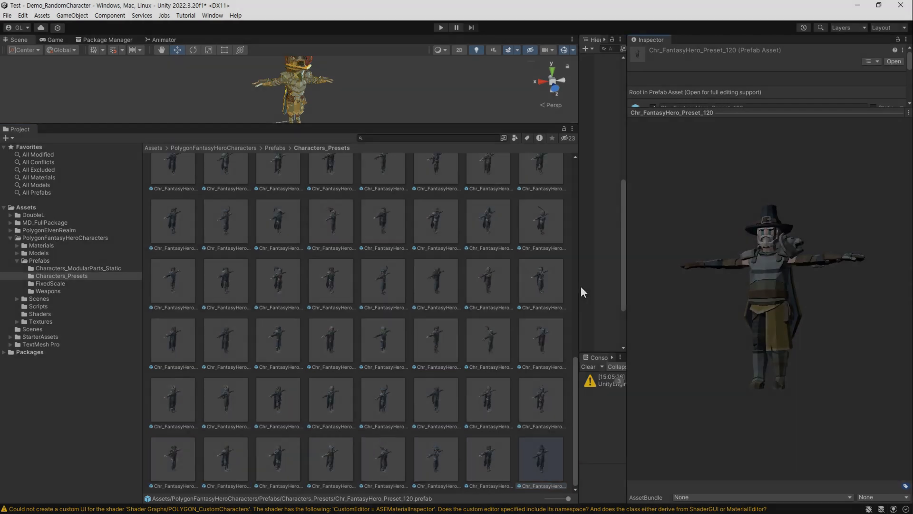
# - Open the Weapons folder and preview SM_Wep_Shield_12 through 14, turning each to face front
pyautogui.click(48, 290)
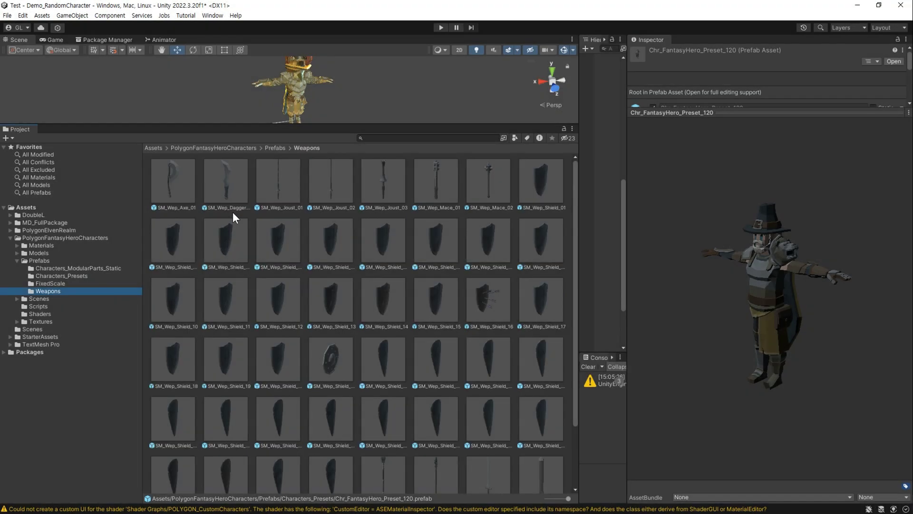
pyautogui.click(172, 180)
pyautogui.press('Right')
pyautogui.press('Right')
pyautogui.press('Right')
pyautogui.press('Right')
pyautogui.press('Right')
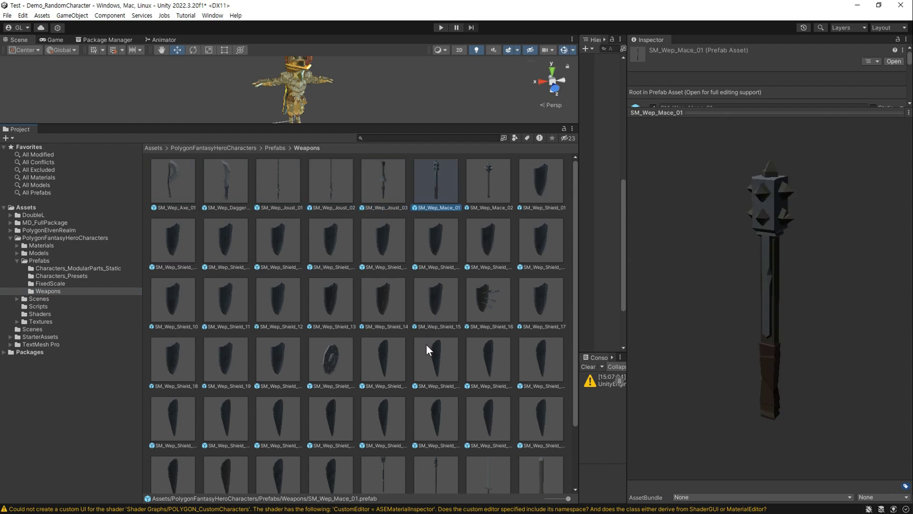
pyautogui.press('Right')
pyautogui.press('Right')
pyautogui.press('Right')
pyautogui.press('Right')
pyautogui.press('Right')
pyautogui.press('Right')
pyautogui.press('Right')
pyautogui.press('Right')
pyautogui.press('Right')
pyautogui.press('Right')
pyautogui.press('Right')
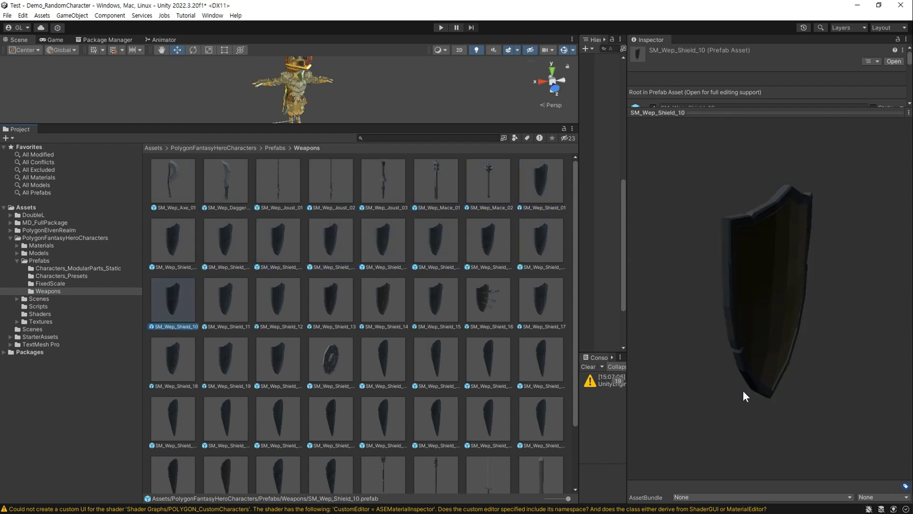
pyautogui.press('Right')
pyautogui.press('Right')
pyautogui.moveTo(709, 322); pyautogui.dragTo(572, 276)
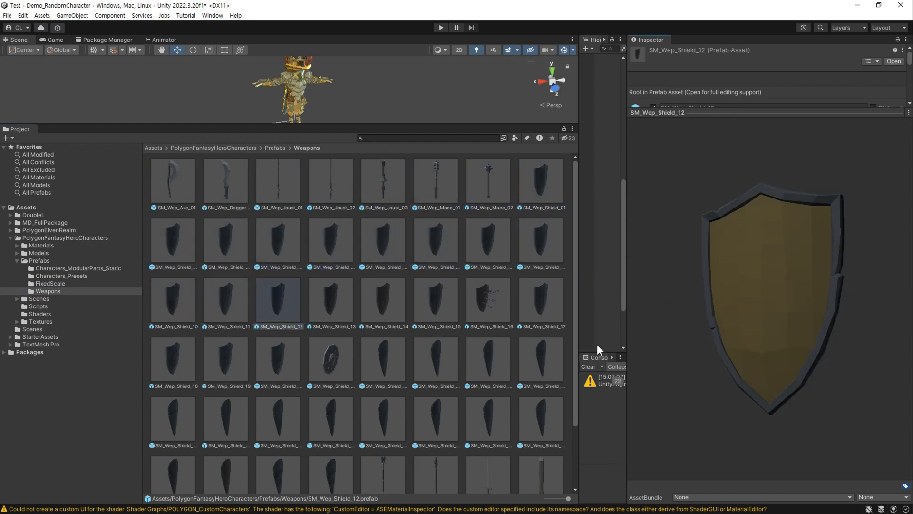
pyautogui.click(317, 297)
pyautogui.moveTo(746, 347); pyautogui.dragTo(580, 269)
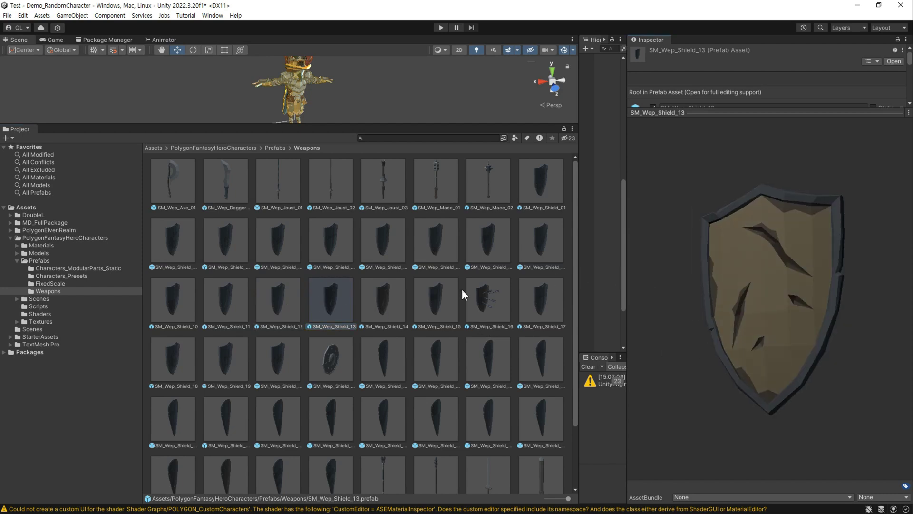
pyautogui.click(392, 299)
# - Preview the long shield prefabs, stopping on SM_Wep_Sword_Rapier_Cover_01
pyautogui.press('Right')
pyautogui.press('Right')
pyautogui.press('Right')
pyautogui.press('Right')
pyautogui.press('Right')
pyautogui.press('Right')
pyautogui.press('Right')
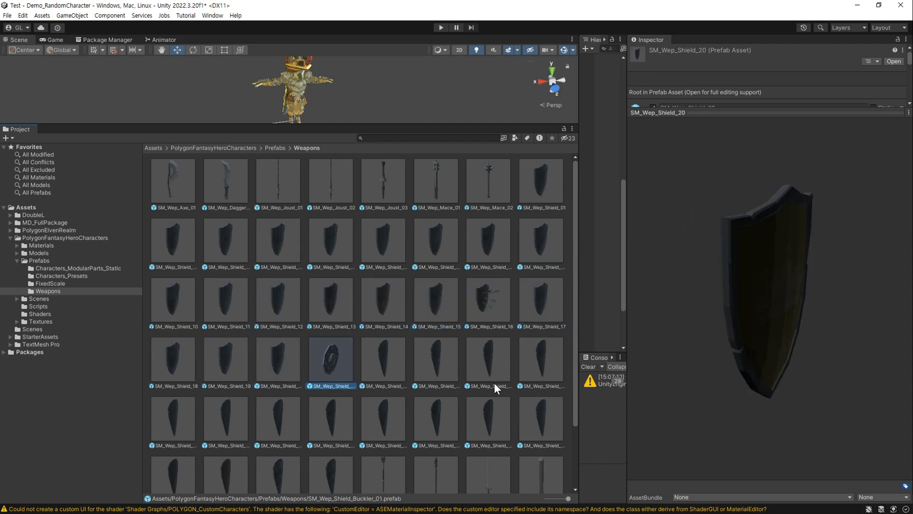
pyautogui.press('Right')
pyautogui.press('Right')
pyautogui.press('Right')
pyautogui.press('Right')
pyautogui.press('Right')
pyautogui.press('Right')
pyautogui.moveTo(763, 329); pyautogui.dragTo(620, 302)
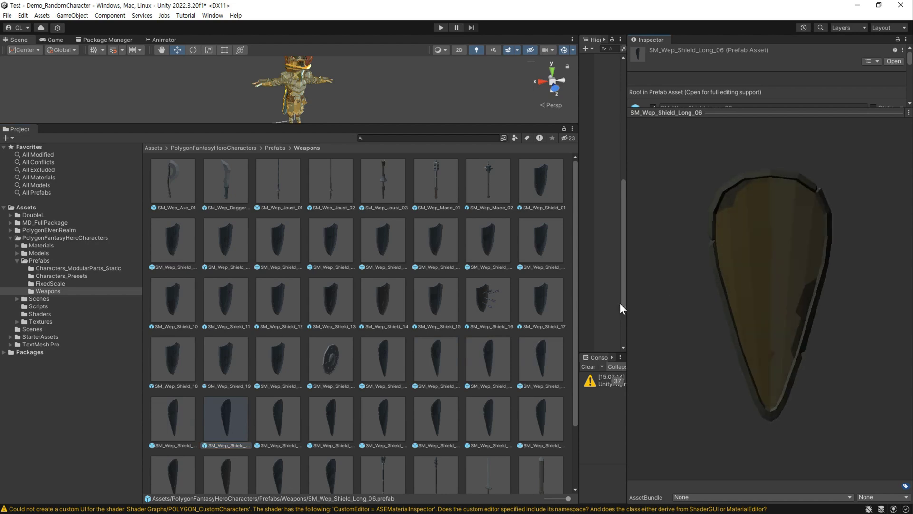
pyautogui.press('Right')
pyautogui.press('Right')
pyautogui.press('Right')
pyautogui.press('Right')
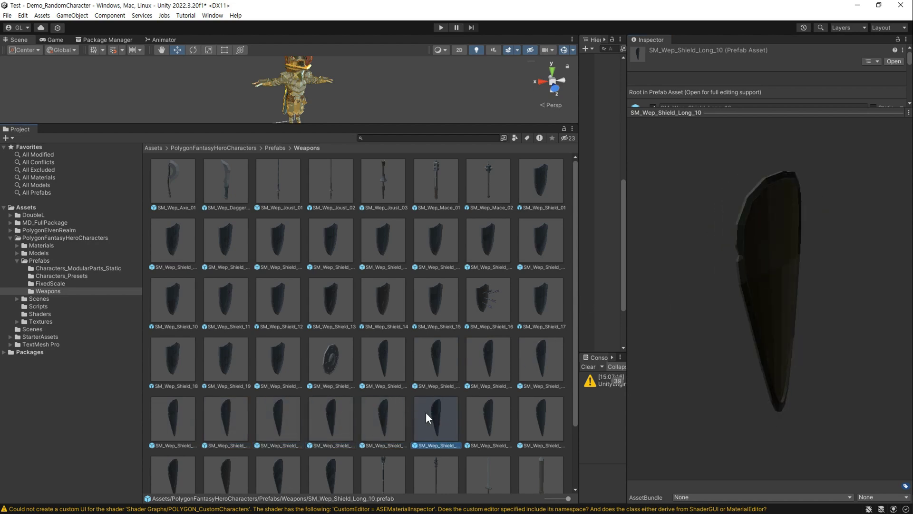
pyautogui.press('Right')
pyautogui.press('Right')
pyautogui.press('Right')
pyautogui.moveTo(730, 380)
pyautogui.mouseDown()
pyautogui.moveTo(665, 309)
pyautogui.moveTo(576, 299)
pyautogui.mouseUp()
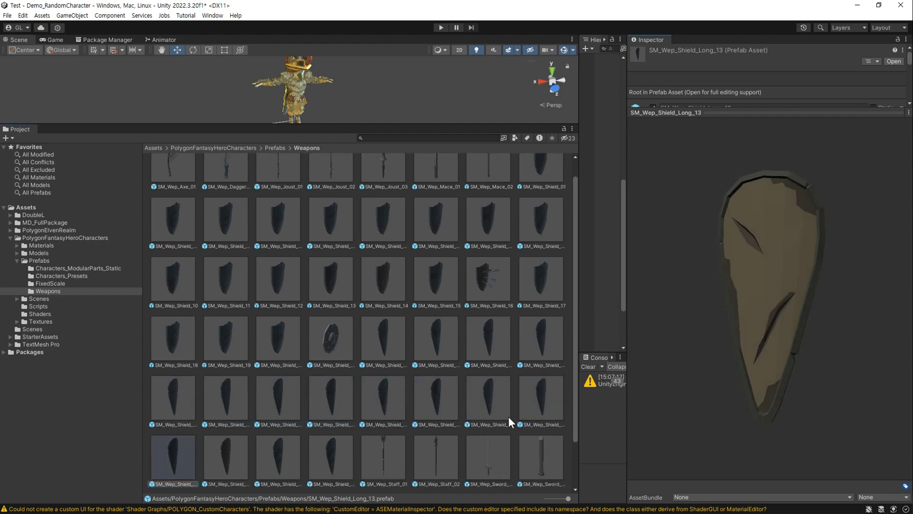
pyautogui.press('Right')
pyautogui.press('Right')
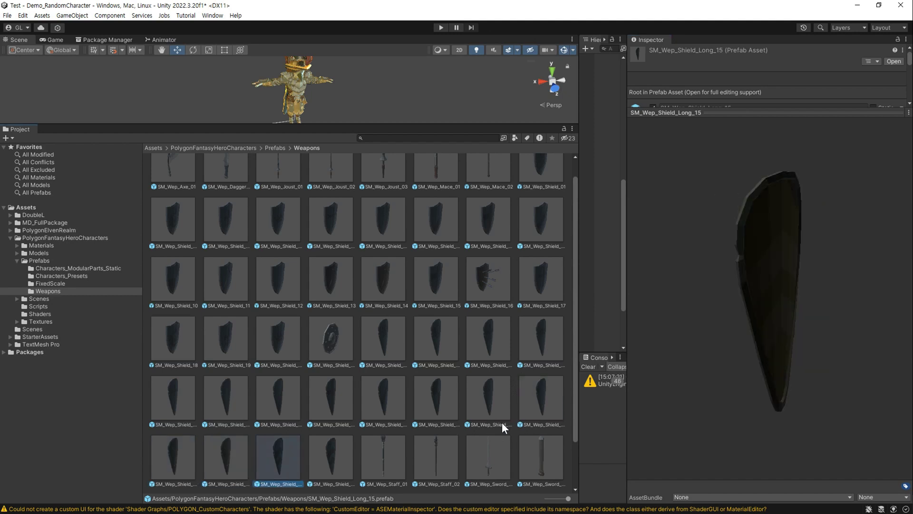
pyautogui.press('Right')
pyautogui.press('Right')
pyautogui.press('Right')
pyautogui.press('Right')
pyautogui.press('Right')
pyautogui.press('Right')
pyautogui.press('Right')
pyautogui.press('Right')
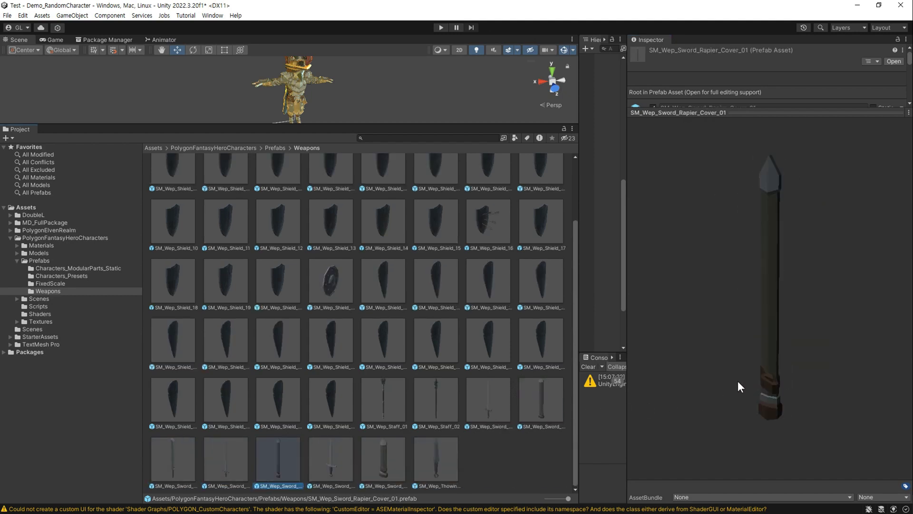
pyautogui.press('Right')
pyautogui.press('Right')
pyautogui.press('Right')
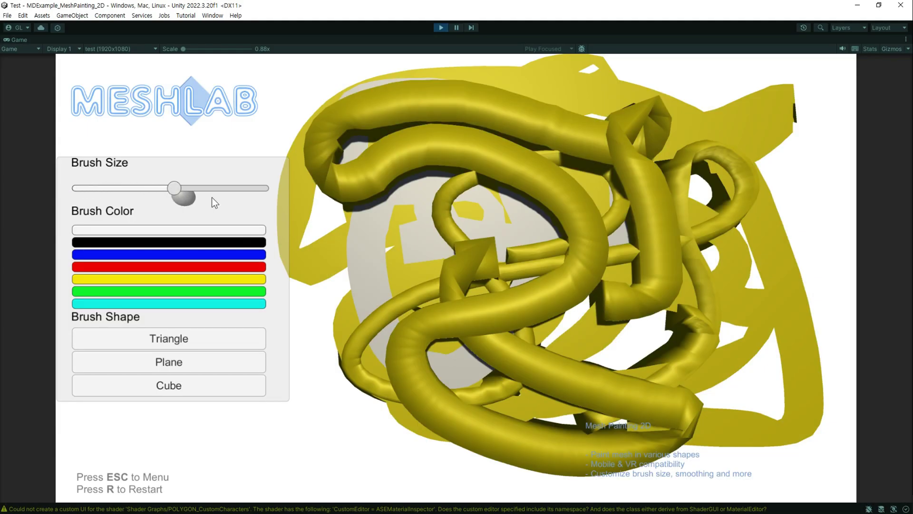
# - Paint yellow tube strokes and orbit around them, then drag torus vertices into a tall flat wedge
pyautogui.moveTo(442, 238); pyautogui.dragTo(389, 162)
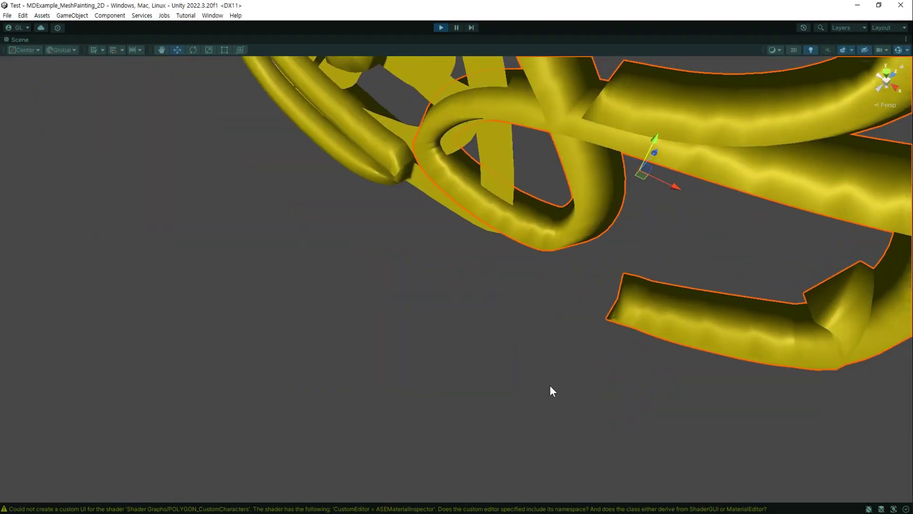
pyautogui.moveTo(533, 278)
pyautogui.keyDown('alt'); pyautogui.mouseDown()
pyautogui.moveTo(319, 186)
pyautogui.moveTo(309, 290)
pyautogui.moveTo(629, 206)
pyautogui.mouseUp(); pyautogui.keyUp('alt')
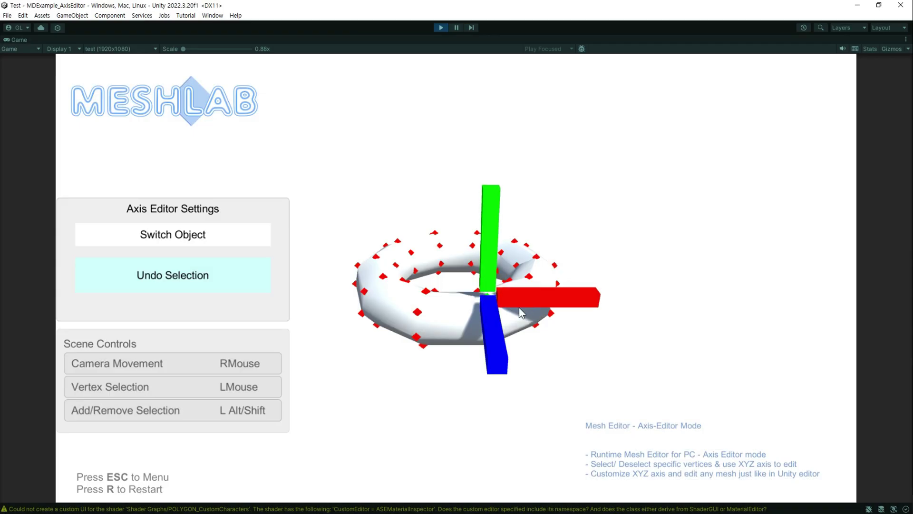
pyautogui.moveTo(519, 308)
pyautogui.mouseDown()
pyautogui.moveTo(544, 339)
pyautogui.moveTo(159, 369)
pyautogui.mouseUp()
pyautogui.moveTo(315, 359); pyautogui.dragTo(441, 243)
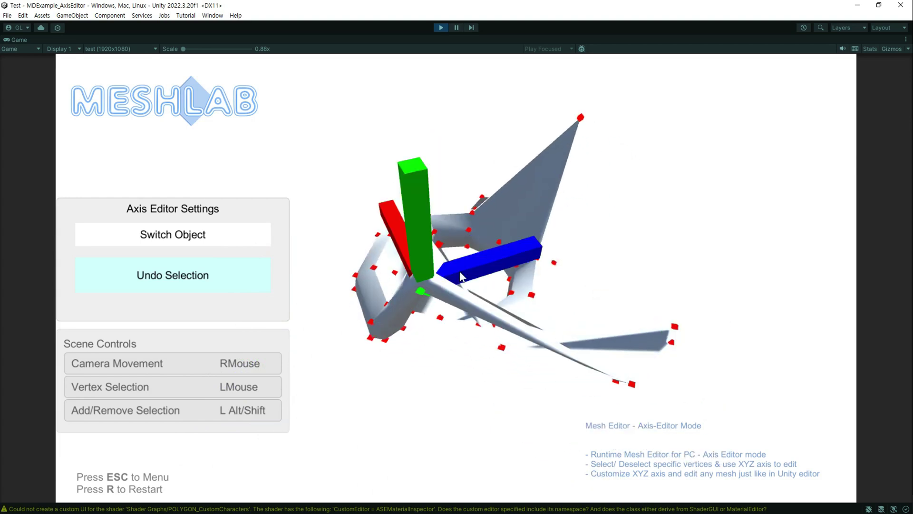
pyautogui.moveTo(429, 265); pyautogui.dragTo(319, 345)
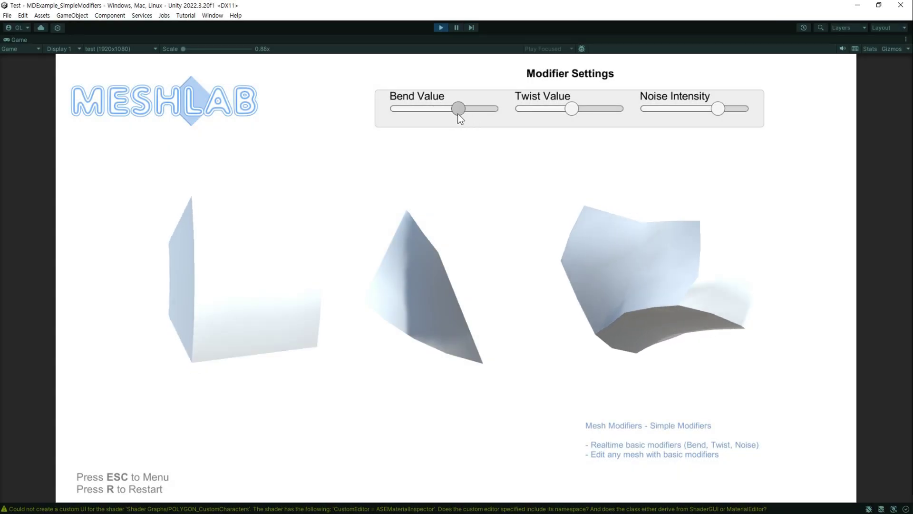
# - Adjust the Twist slider and push Noise Intensity to its maximum in Modifier Settings
pyautogui.moveTo(572, 108); pyautogui.dragTo(567, 109)
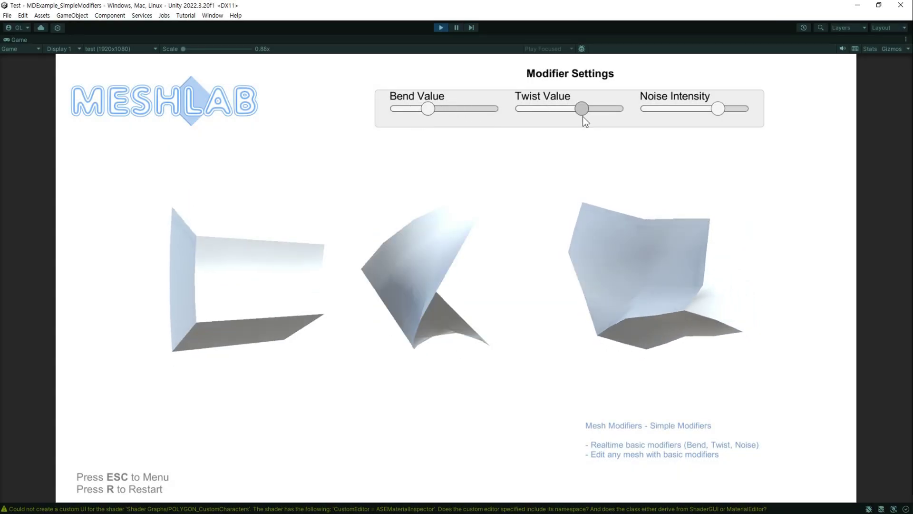
pyautogui.click(668, 109)
pyautogui.moveTo(666, 114); pyautogui.dragTo(732, 117)
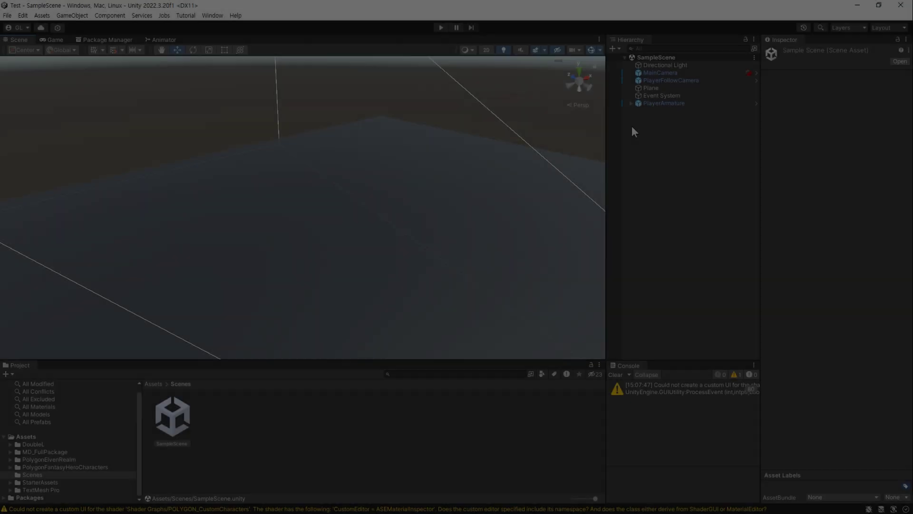
# - Create a Cube from the Hierarchy's 3D Object > MD Package > Primitives menu
pyautogui.rightClick(632, 126)
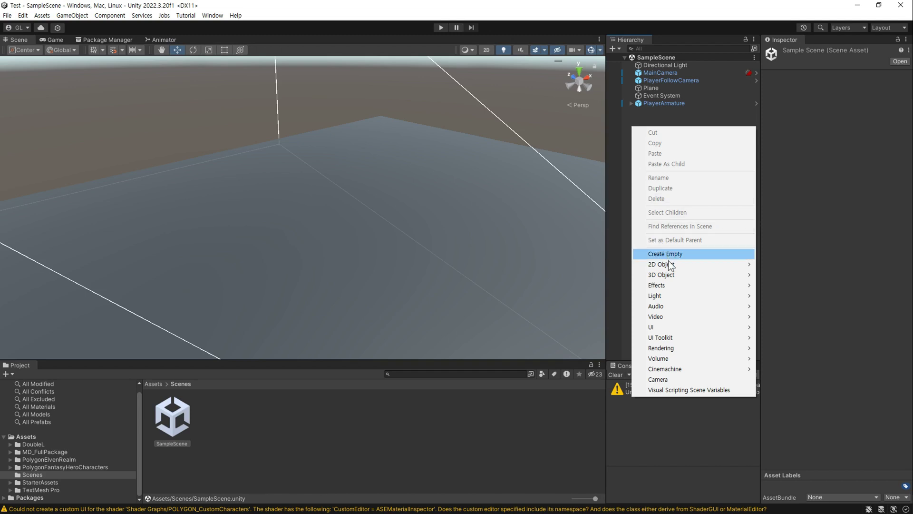
pyautogui.moveTo(673, 275)
pyautogui.moveTo(779, 276)
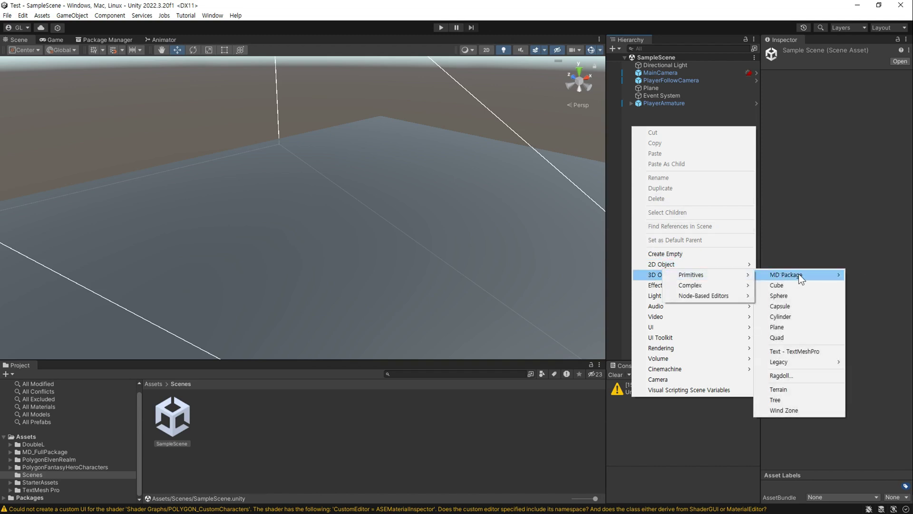
pyautogui.moveTo(747, 275)
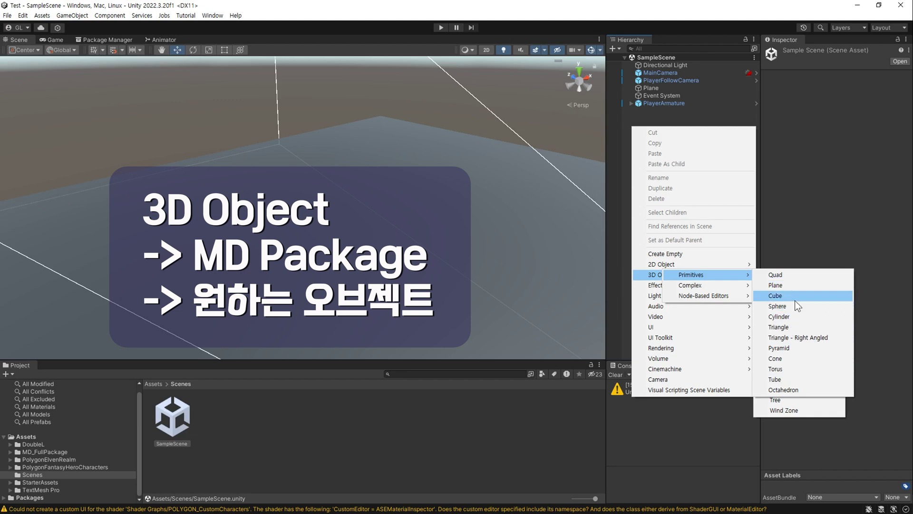
pyautogui.click(792, 295)
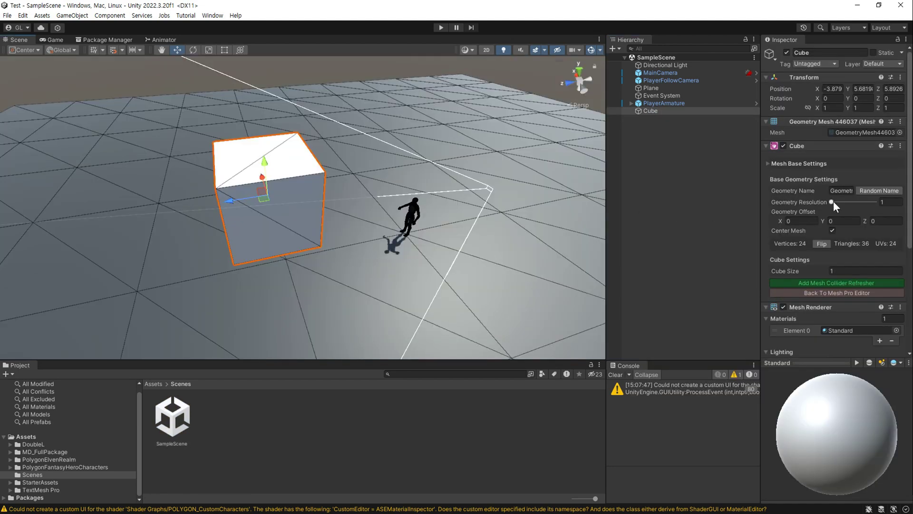
# - Set the cube's Geometry Resolution to 24, move it, and drop SM_Bld_Arch_03 into the scene
pyautogui.moveTo(833, 201); pyautogui.dragTo(840, 205)
pyautogui.click(822, 244)
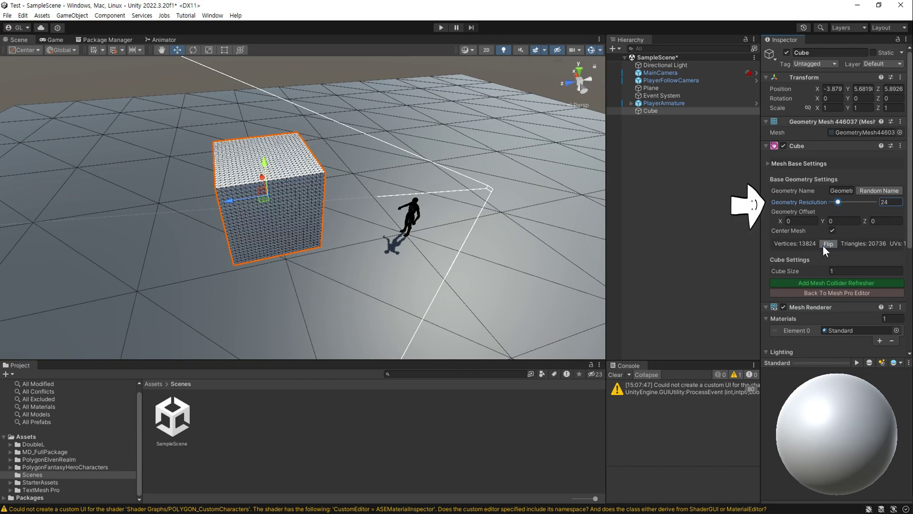
pyautogui.moveTo(394, 230)
pyautogui.keyDown('alt'); pyautogui.mouseDown()
pyautogui.moveTo(343, 222)
pyautogui.moveTo(387, 204)
pyautogui.moveTo(230, 185)
pyautogui.mouseUp(); pyautogui.keyUp('alt')
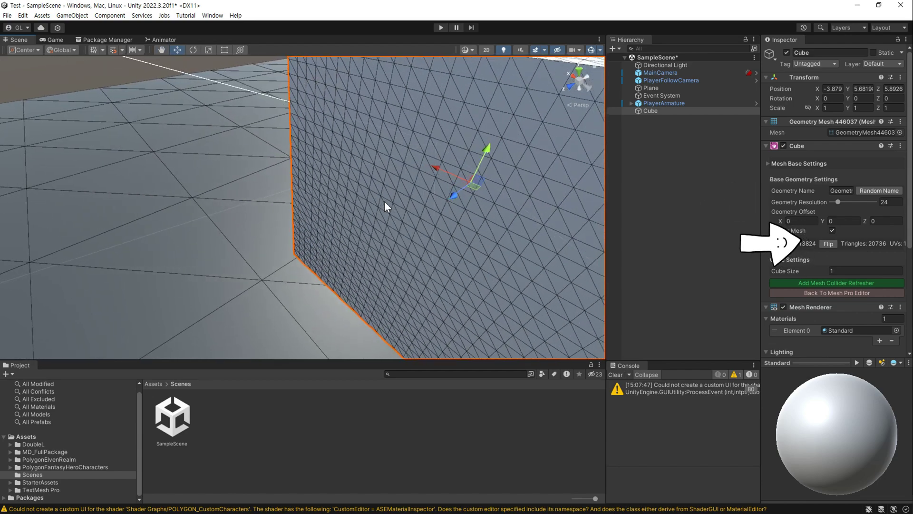
pyautogui.scroll(-5, 230, 185)
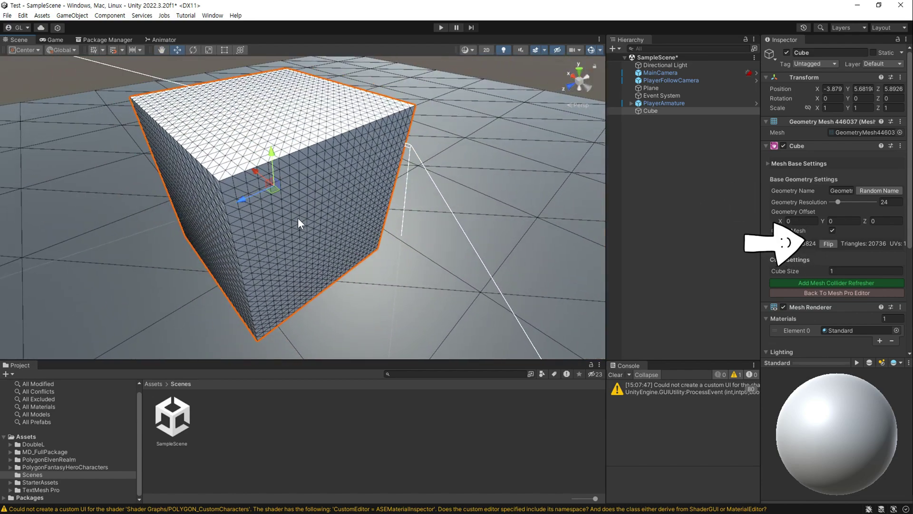
pyautogui.moveTo(273, 187)
pyautogui.mouseDown()
pyautogui.moveTo(385, 150)
pyautogui.moveTo(291, 179)
pyautogui.mouseUp()
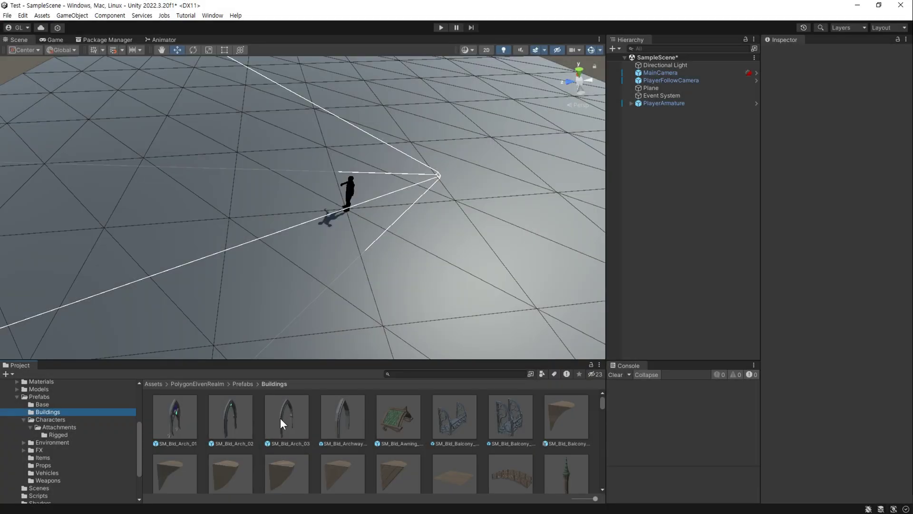
pyautogui.moveTo(280, 418)
pyautogui.mouseDown()
pyautogui.moveTo(413, 221)
pyautogui.moveTo(224, 218)
pyautogui.mouseUp()
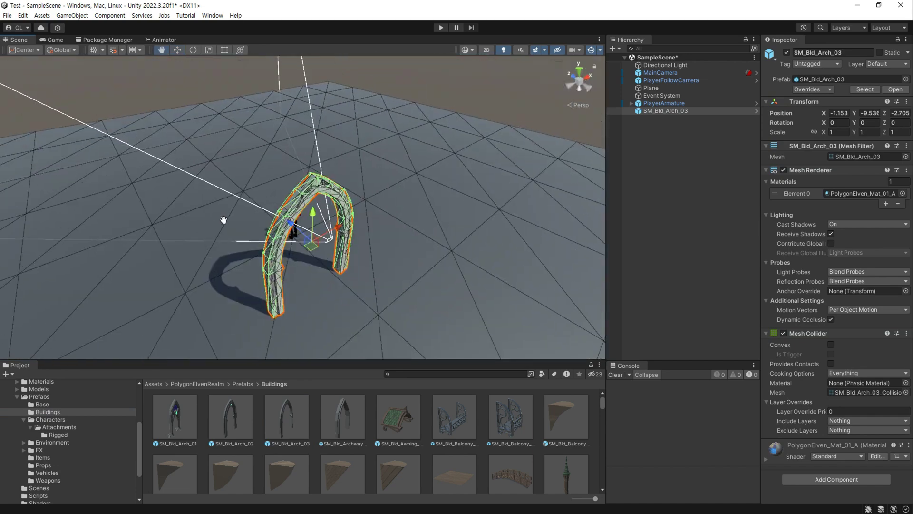
# - Locate the SM_Bld_Arch_03 source model and open its import settings for Read/Write
pyautogui.scroll(4, 294, 218)
pyautogui.scroll(-3, 294, 218)
pyautogui.keyDown('alt'); pyautogui.moveTo(352, 256); pyautogui.dragTo(476, 214); pyautogui.keyUp('alt')
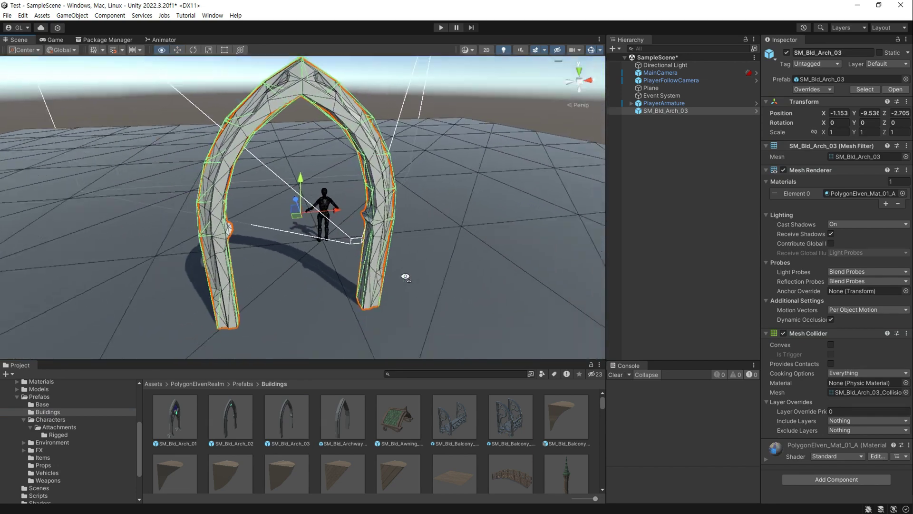
pyautogui.click(847, 156)
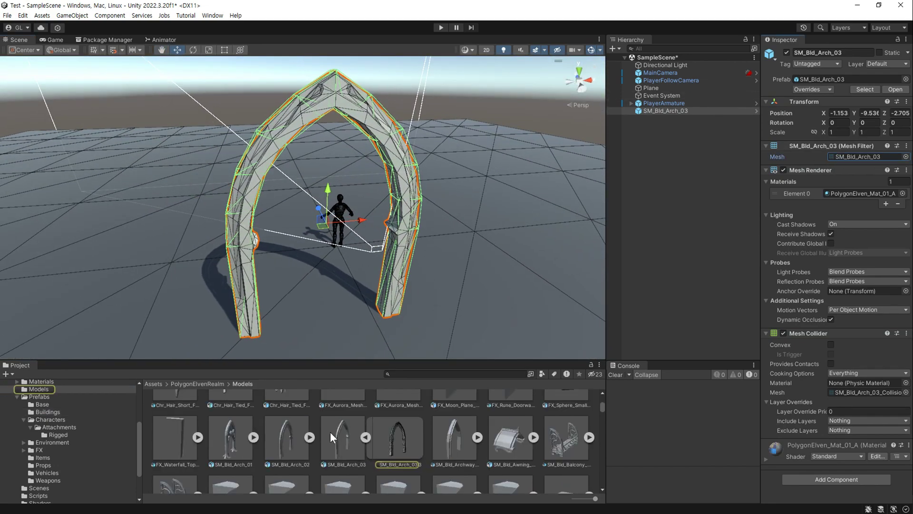
pyautogui.click(366, 435)
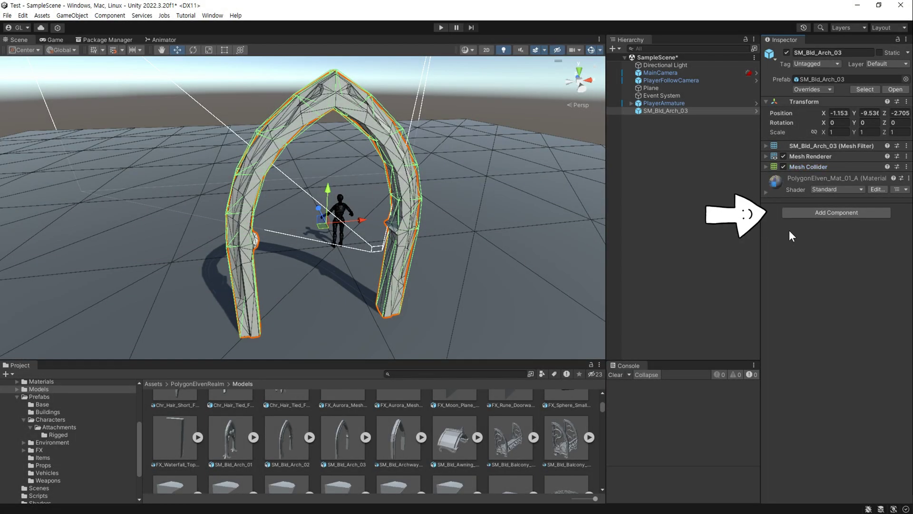
# - Add a Mesh Pro Editor component via 'meshpro' search and create the new NewMesh44315 reference
pyautogui.click(806, 214)
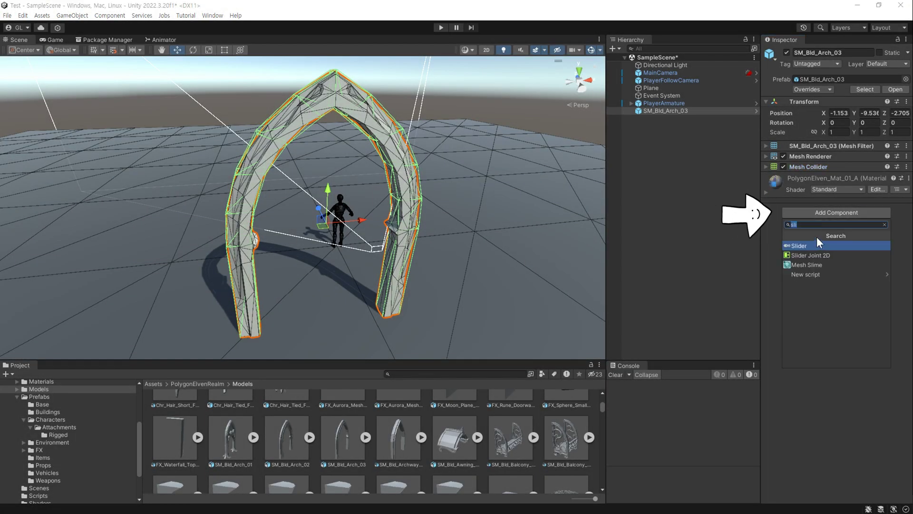
pyautogui.press('BackSpace')
pyautogui.write('mesh')
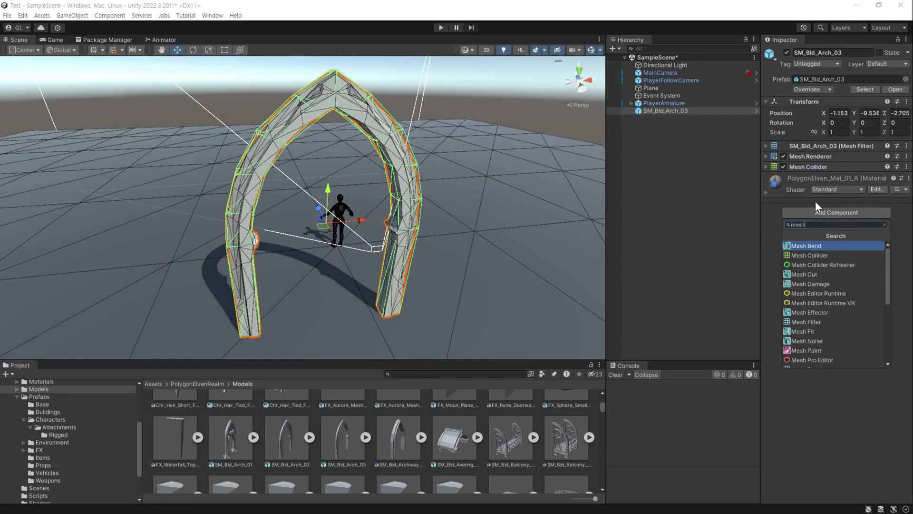
pyautogui.write('pro')
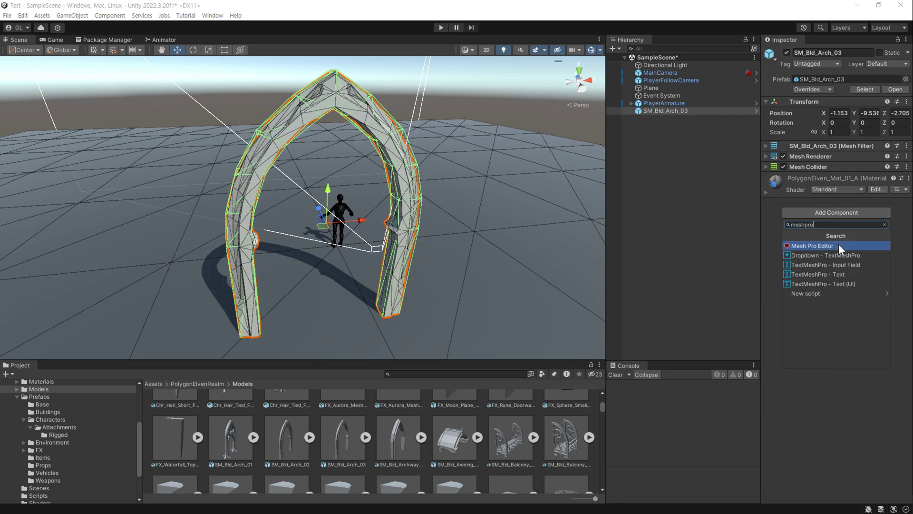
pyautogui.click(841, 245)
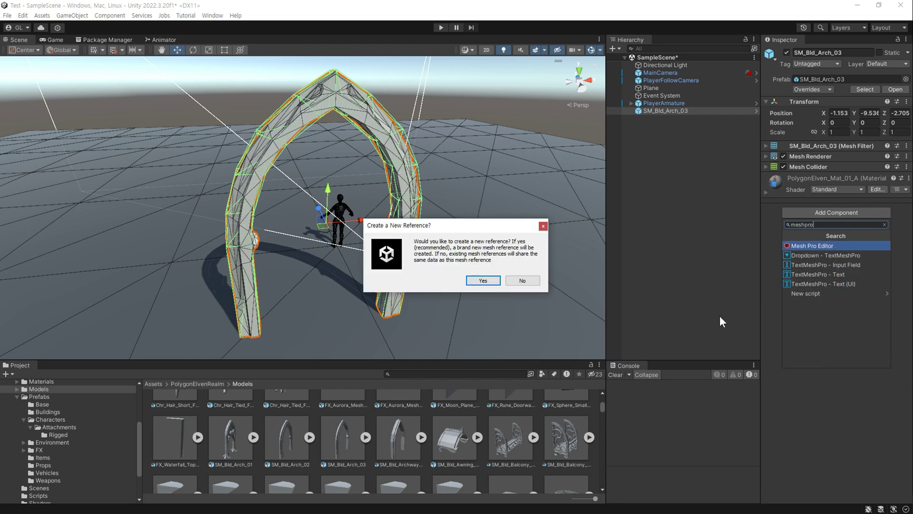
pyautogui.click(483, 282)
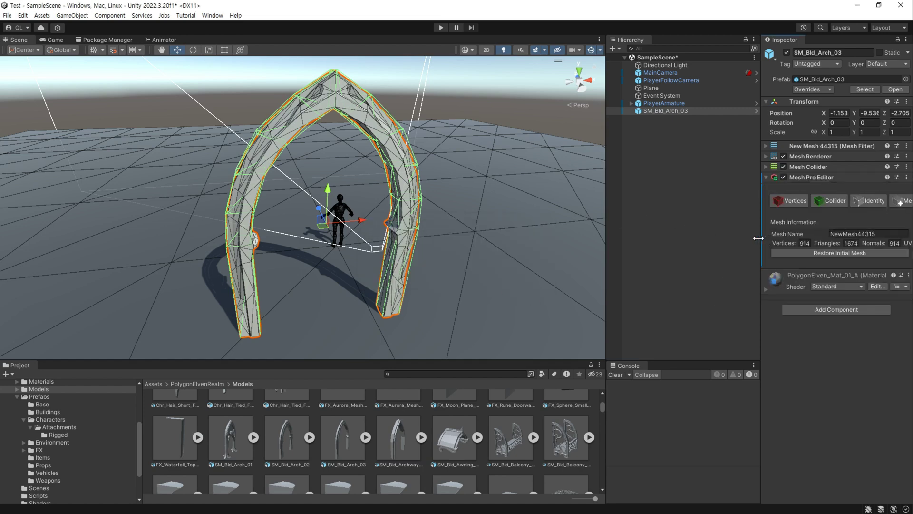
# - Show the arch's vertices and pull P141 and P142 outward to reshape the pillar
pyautogui.moveTo(758, 237); pyautogui.dragTo(690, 238)
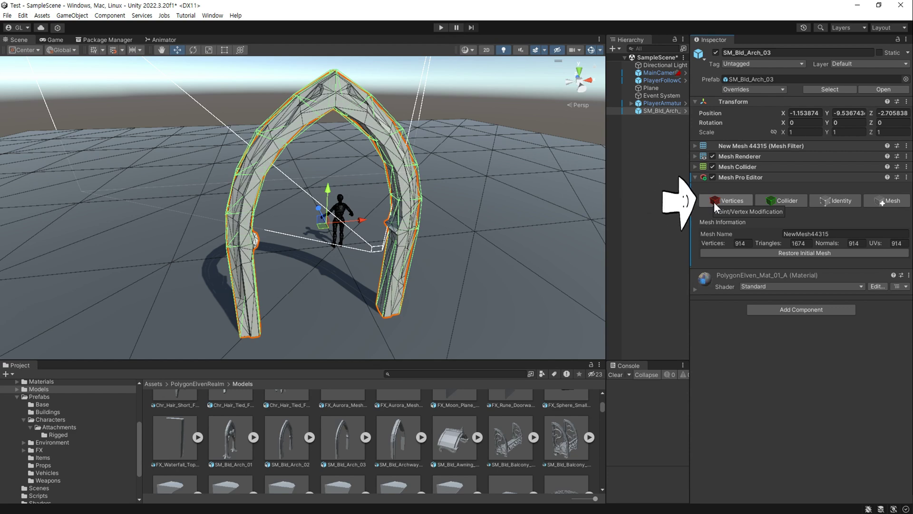
pyautogui.click(715, 201)
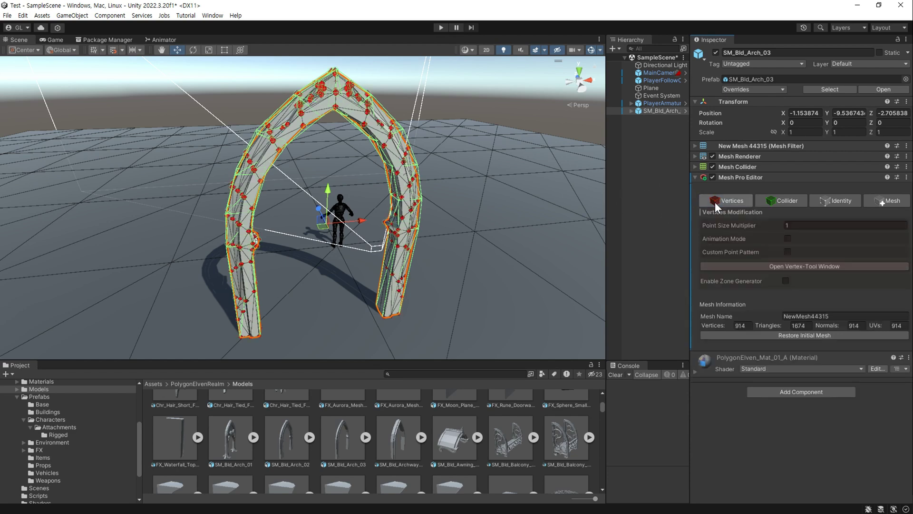
pyautogui.moveTo(446, 230)
pyautogui.keyDown('alt'); pyautogui.mouseDown()
pyautogui.moveTo(391, 246)
pyautogui.moveTo(353, 229)
pyautogui.mouseUp(); pyautogui.keyUp('alt')
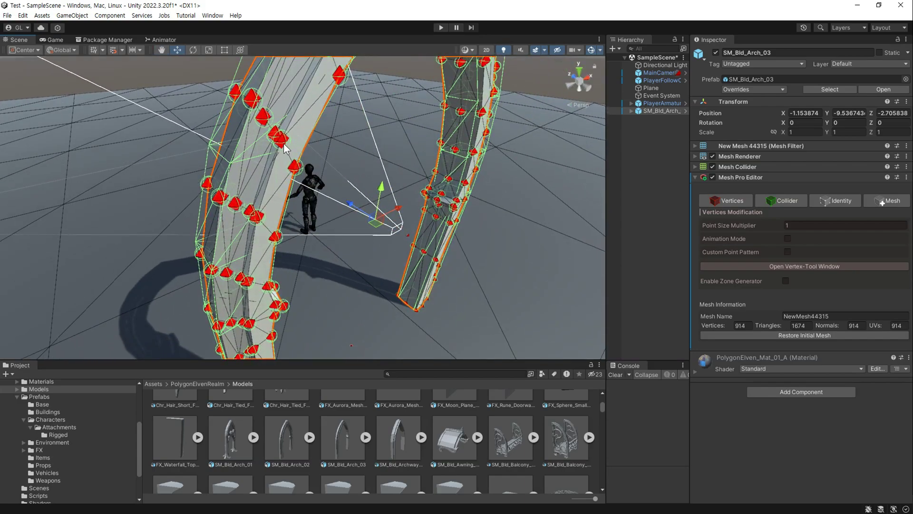
pyautogui.keyDown('alt'); pyautogui.moveTo(284, 148); pyautogui.dragTo(296, 226); pyautogui.keyUp('alt')
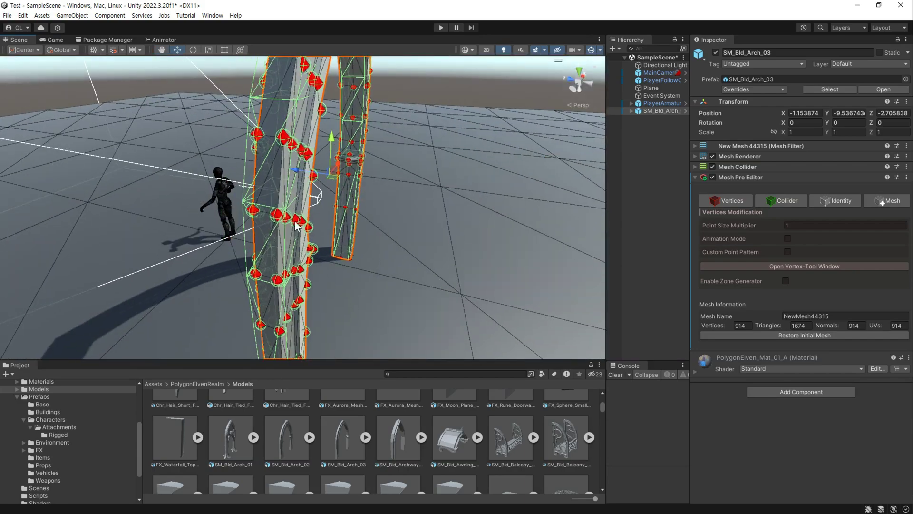
pyautogui.click(296, 225)
pyautogui.press('f')
pyautogui.moveTo(326, 225)
pyautogui.mouseDown()
pyautogui.moveTo(389, 241)
pyautogui.moveTo(264, 157)
pyautogui.moveTo(249, 169)
pyautogui.mouseUp()
pyautogui.moveTo(186, 182)
pyautogui.mouseDown()
pyautogui.moveTo(235, 235)
pyautogui.moveTo(157, 215)
pyautogui.mouseUp()
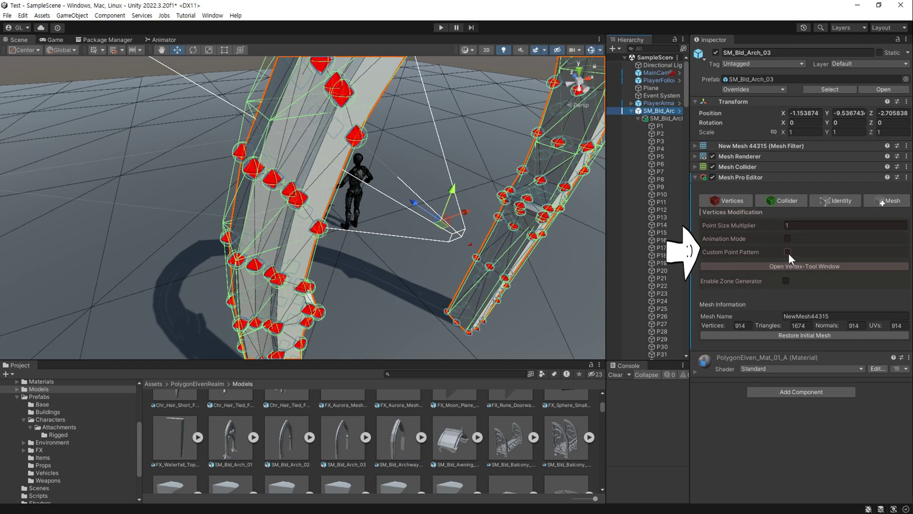
# - Enable Custom Point Pattern with green point colour, then turn on Animation Mode
pyautogui.click(787, 252)
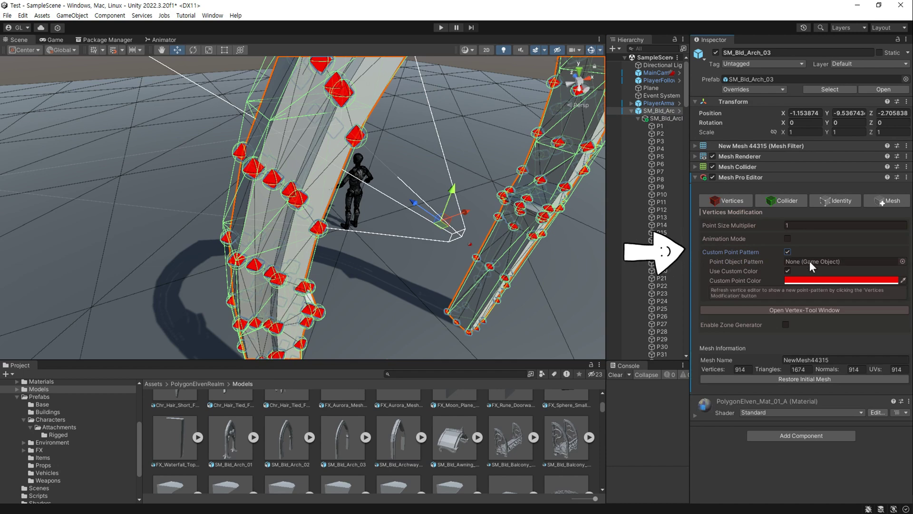
pyautogui.click(792, 280)
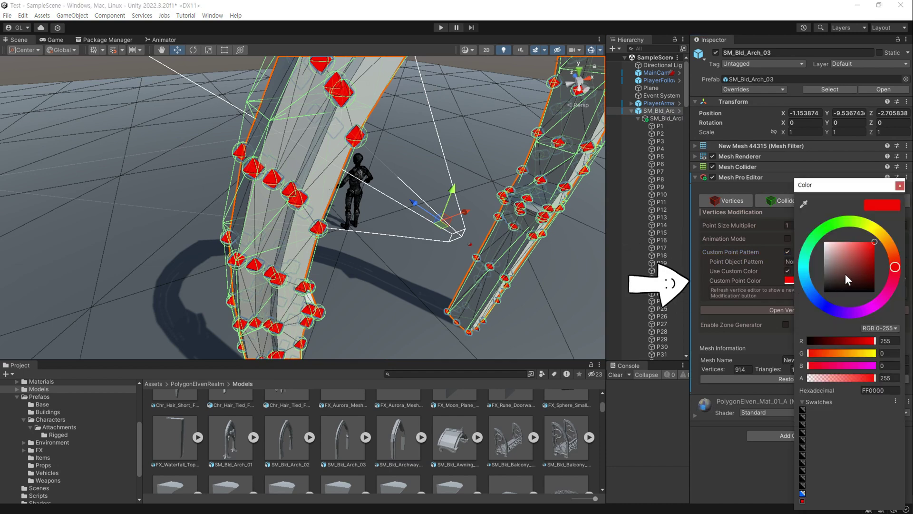
pyautogui.click(841, 222)
pyautogui.click(727, 201)
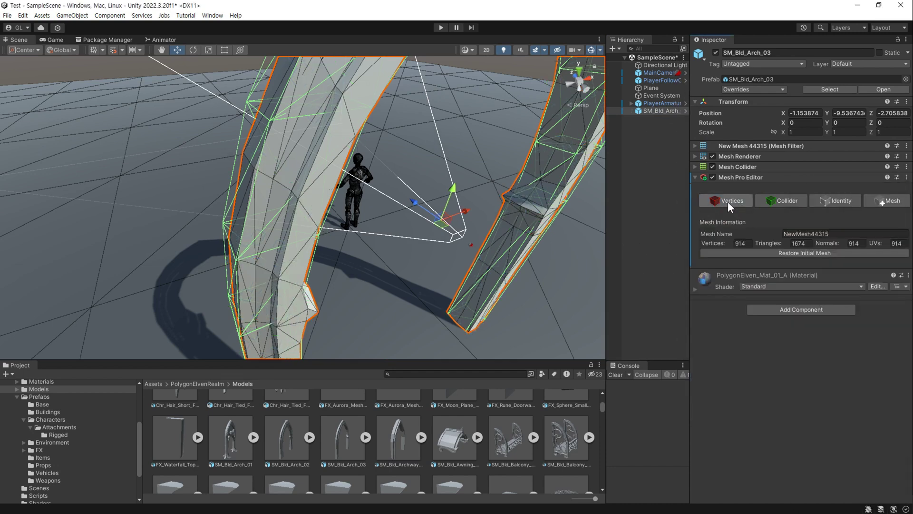
pyautogui.click(720, 202)
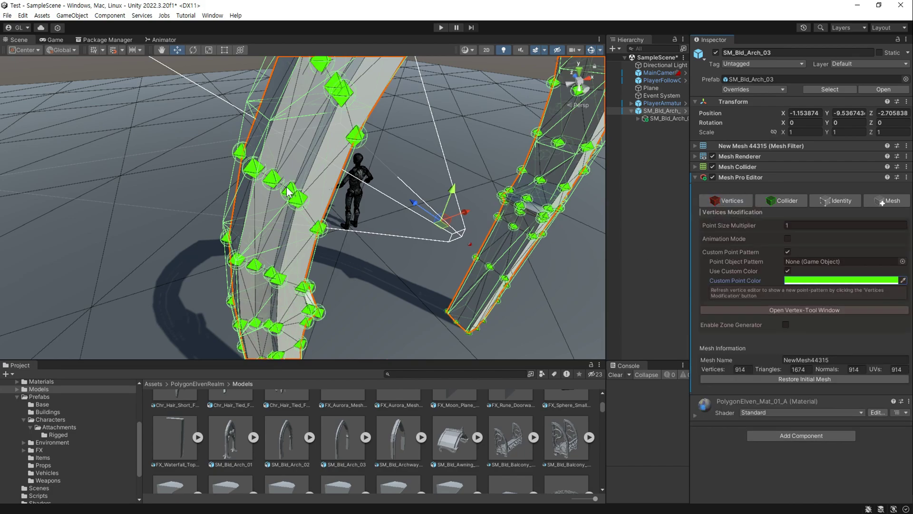
pyautogui.click(303, 201)
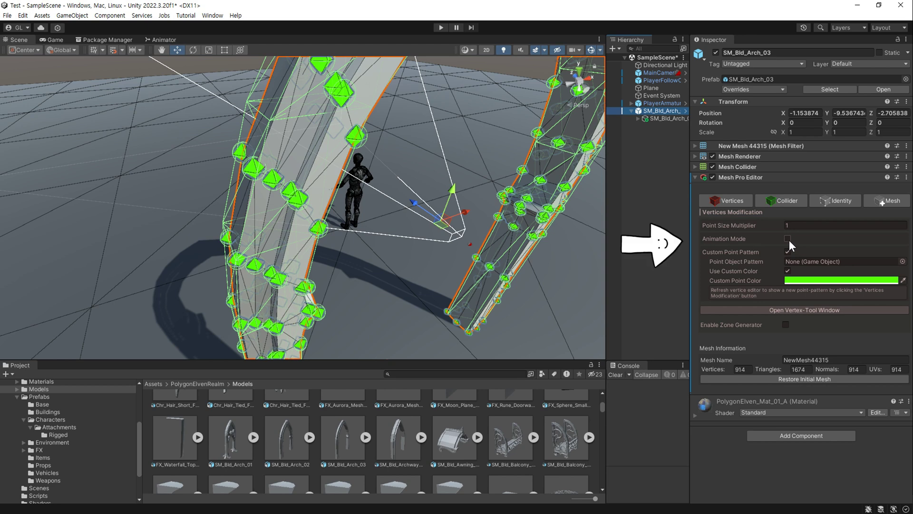
pyautogui.click(788, 239)
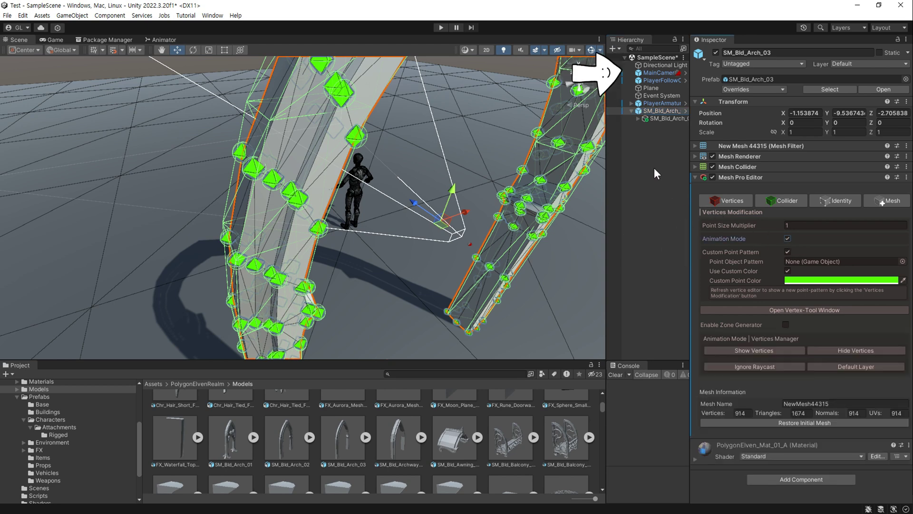
# - Add a Mesh Editor Runtime component to the MainCamera
pyautogui.click(655, 72)
pyautogui.click(767, 290)
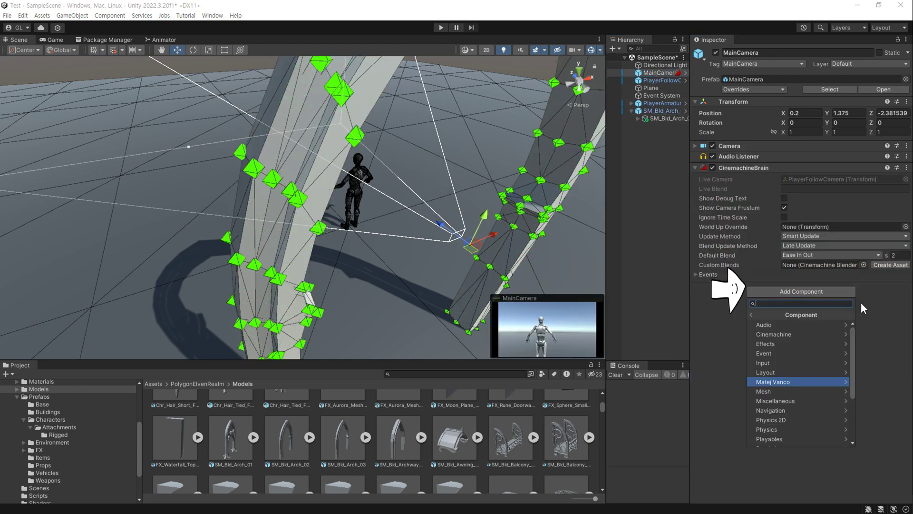
pyautogui.write('runtim')
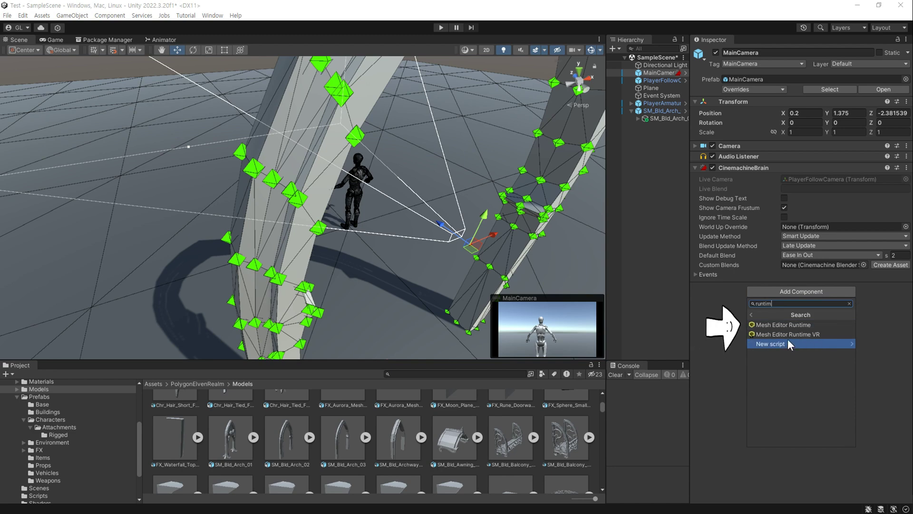
pyautogui.click(812, 325)
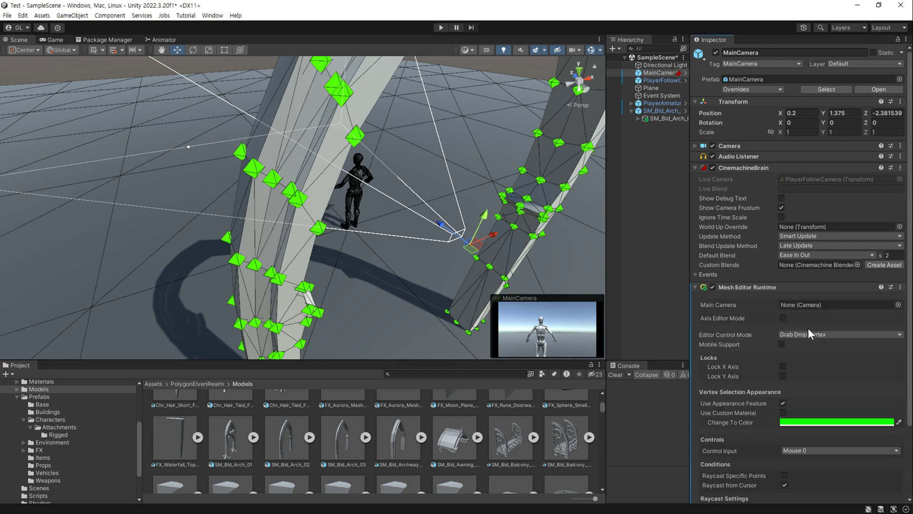
pyautogui.scroll(-3, 752, 377)
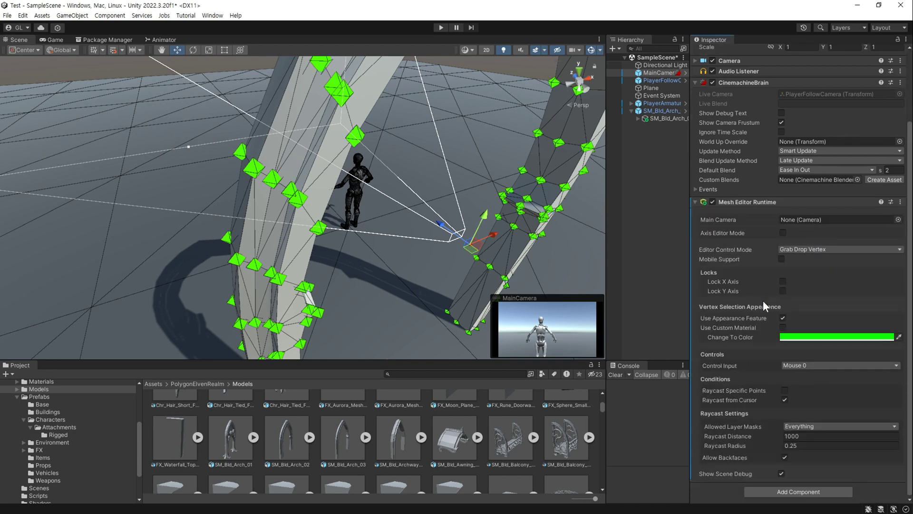
# - In Play mode, set the camera's Raycast Radius to 0.04 and pull a pillar vertex outward
pyautogui.hotkey('ctrl', 'p')
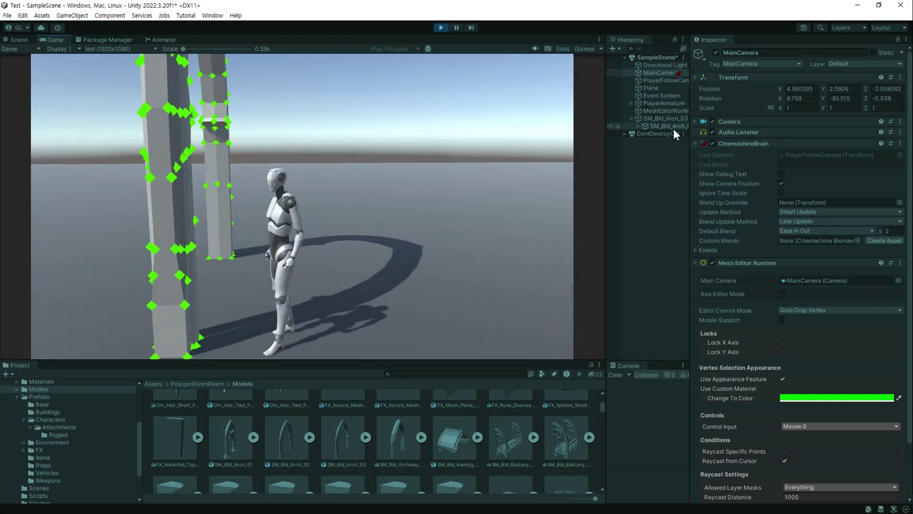
pyautogui.click(665, 118)
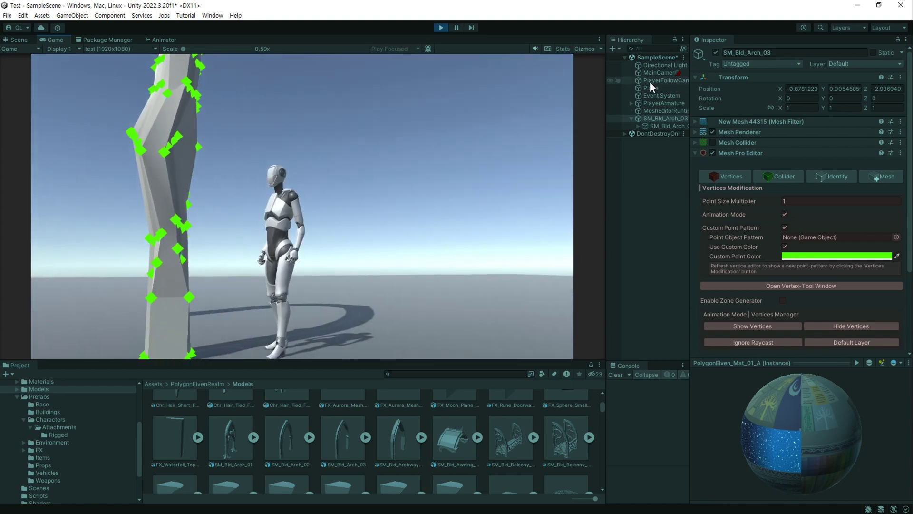
pyautogui.click(659, 72)
pyautogui.scroll(-3, 770, 300)
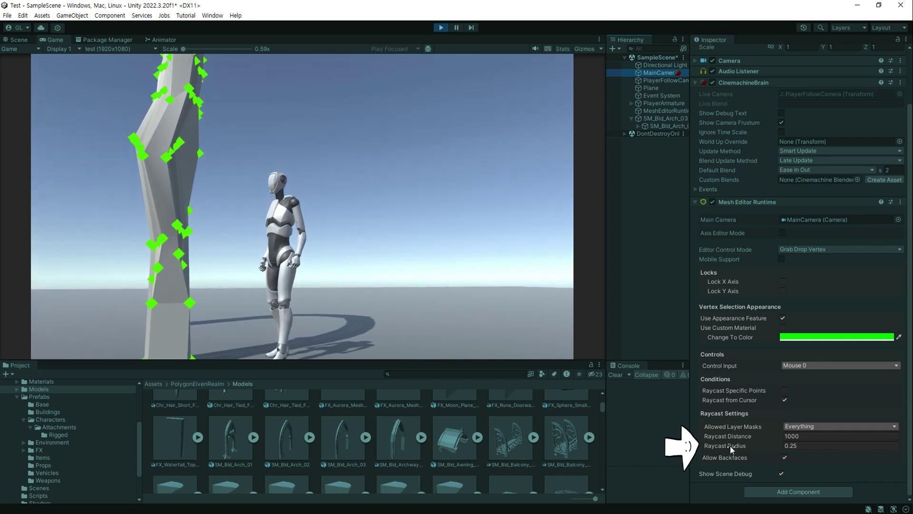
pyautogui.moveTo(730, 446); pyautogui.dragTo(725, 446)
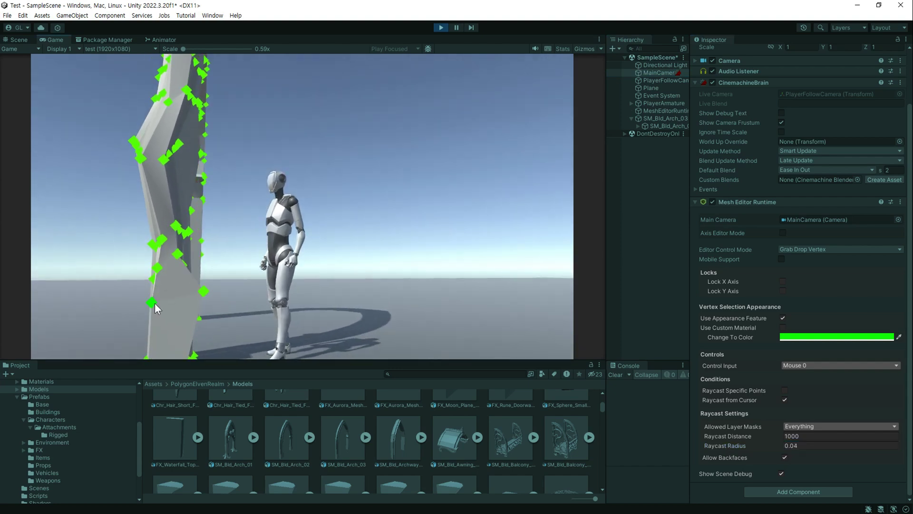
pyautogui.moveTo(155, 302); pyautogui.dragTo(201, 201)
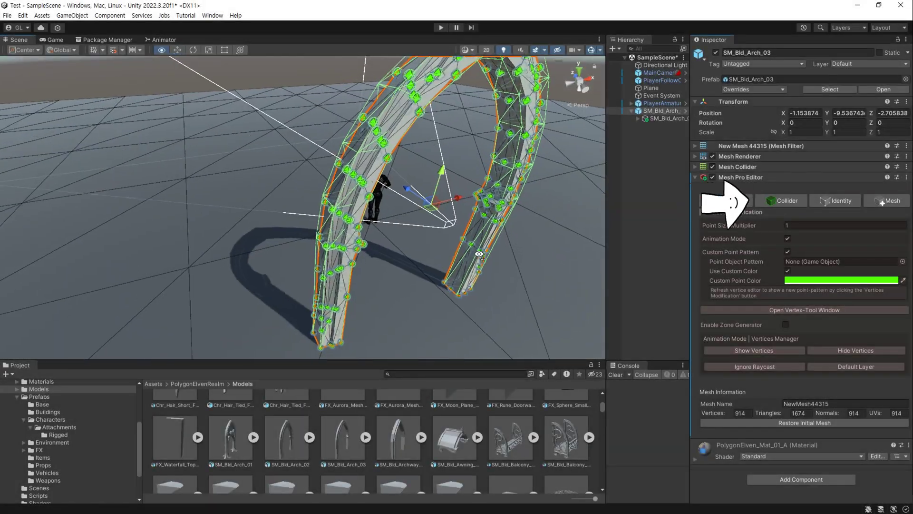
# - Add a Mesh Collider Refresher set to Per Frame and disable the arch's Mesh Collider
pyautogui.keyDown('alt'); pyautogui.moveTo(480, 254); pyautogui.dragTo(442, 270); pyautogui.keyUp('alt')
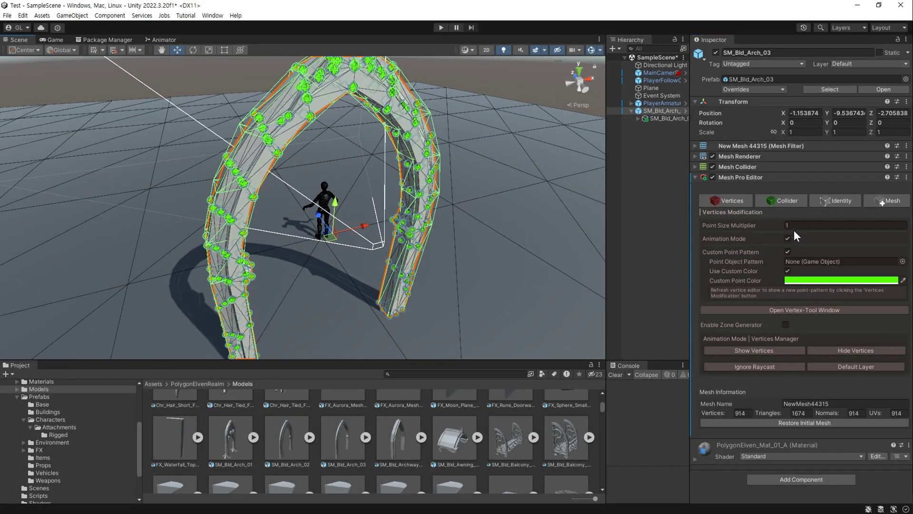
pyautogui.click(787, 200)
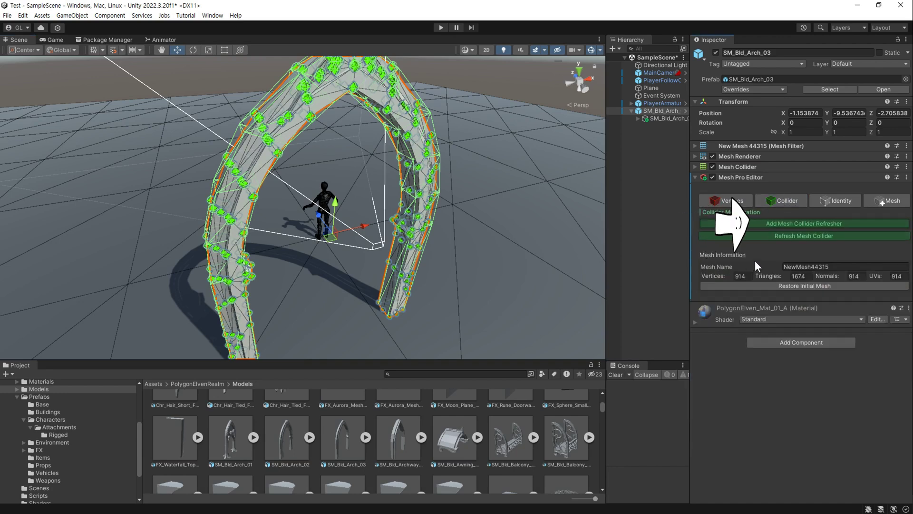
pyautogui.click(766, 224)
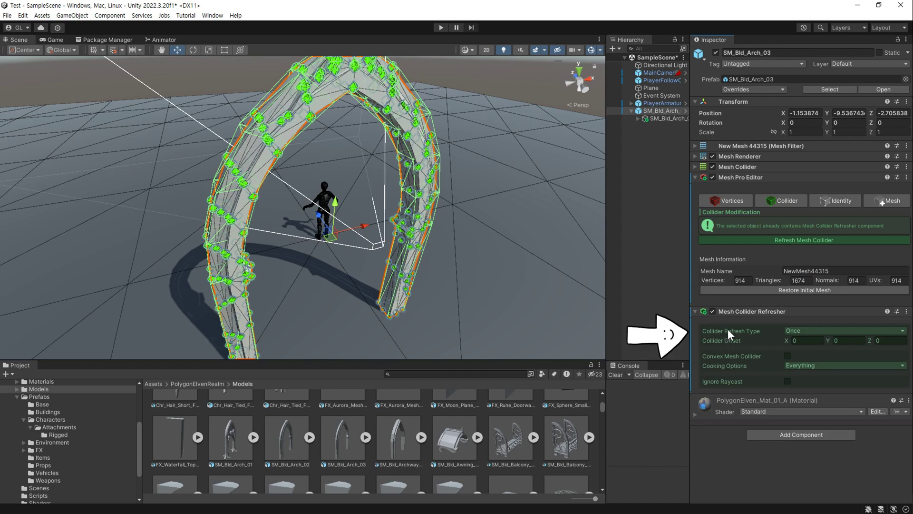
pyautogui.click(713, 166)
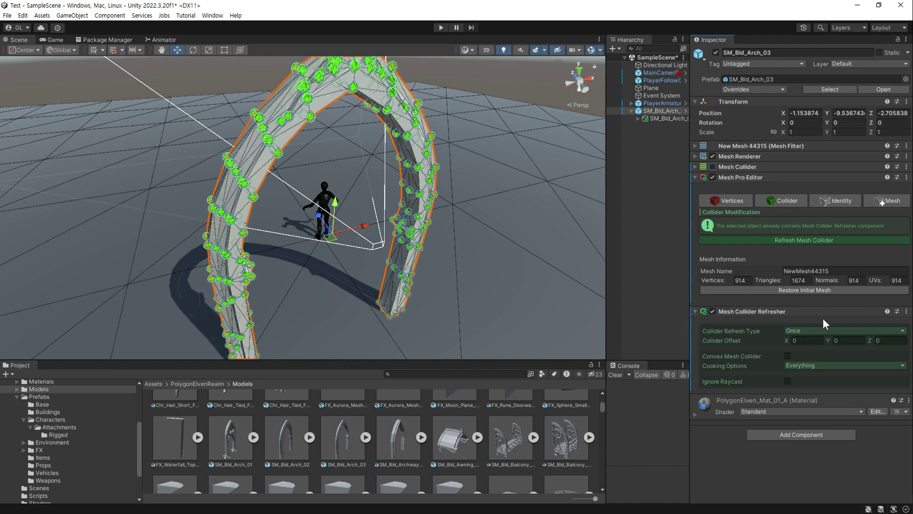
pyautogui.click(810, 332)
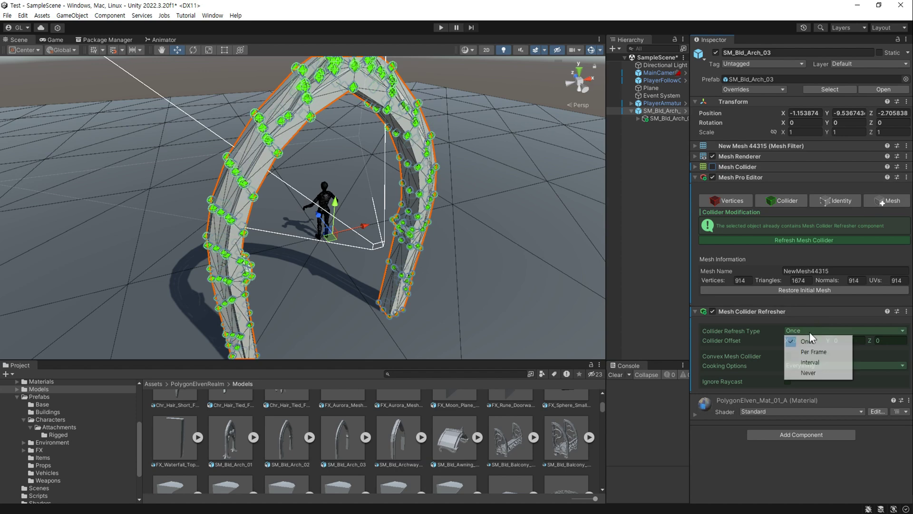
pyautogui.click(834, 351)
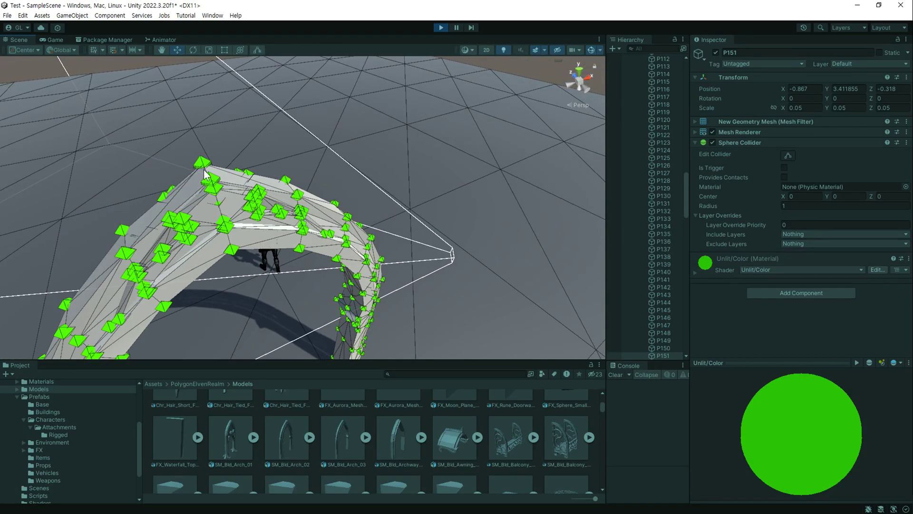
# - Box-select five vertex points on the arch to test reshaping
pyautogui.moveTo(213, 218); pyautogui.dragTo(238, 261)
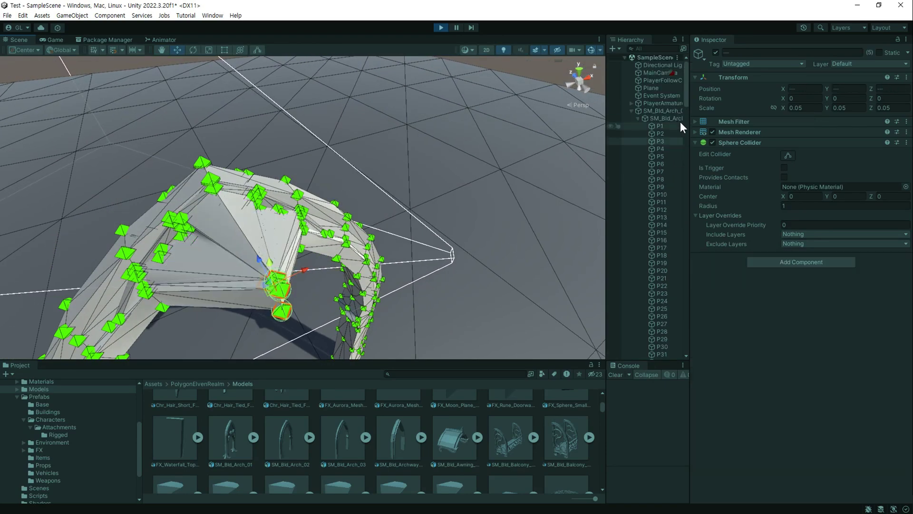
pyautogui.click(654, 113)
pyautogui.keyDown('alt'); pyautogui.moveTo(390, 297); pyautogui.dragTo(487, 207); pyautogui.keyUp('alt')
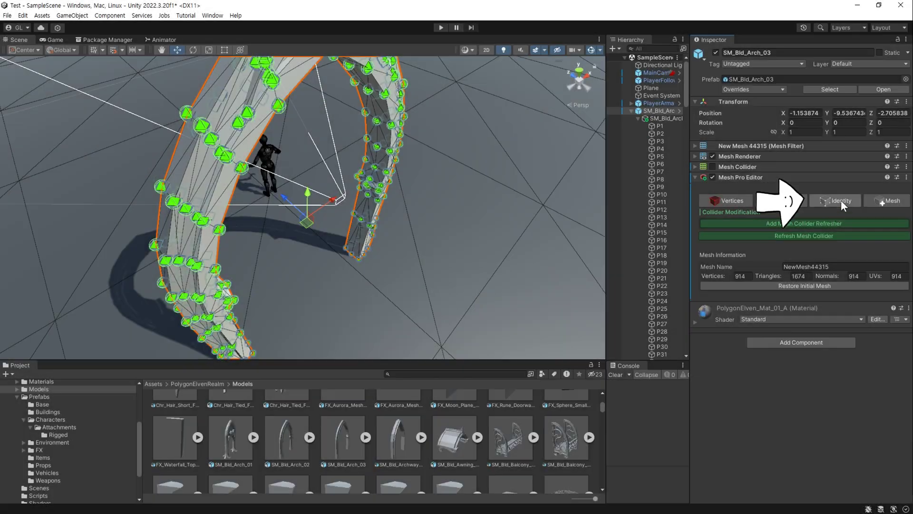
# - Create and confirm a new mesh reference for SM_Bld_Arch_03 from the Identity options
pyautogui.click(840, 198)
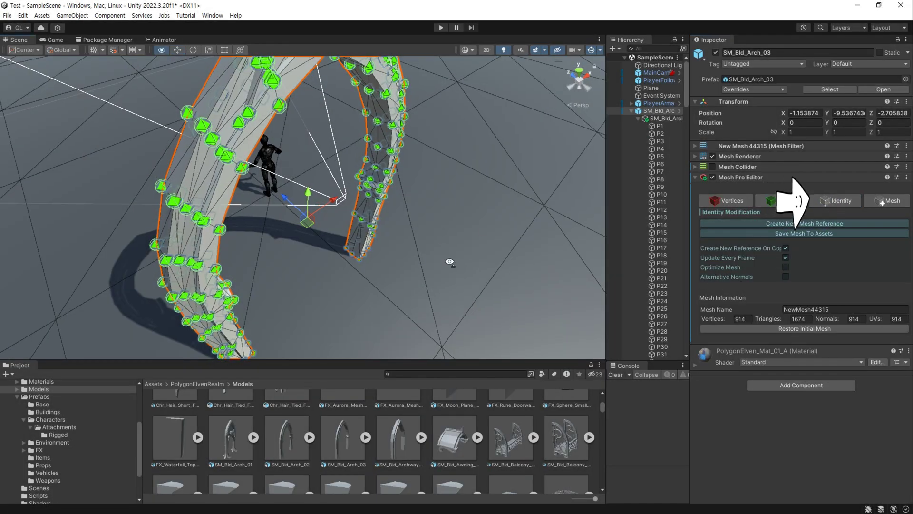
pyautogui.keyDown('alt'); pyautogui.moveTo(386, 236); pyautogui.dragTo(306, 233); pyautogui.keyUp('alt')
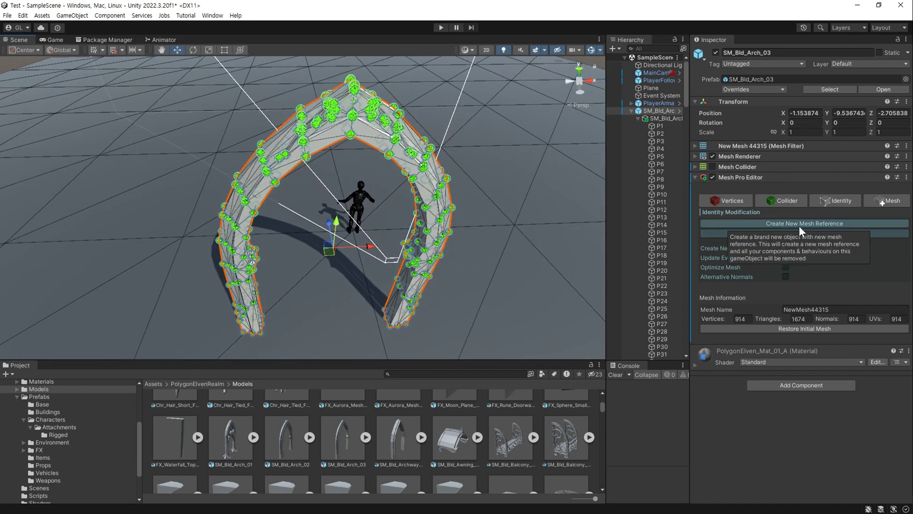
pyautogui.click(799, 225)
pyautogui.click(497, 282)
pyautogui.click(533, 282)
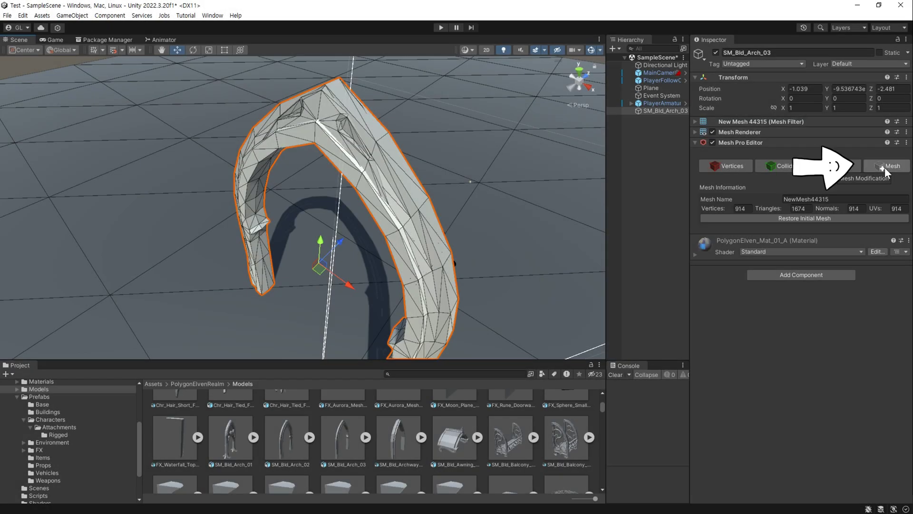
# - Set Mesh Smooth's Smooth Level to 0.474 and apply it to SM_Bld_Arch_03
pyautogui.click(885, 167)
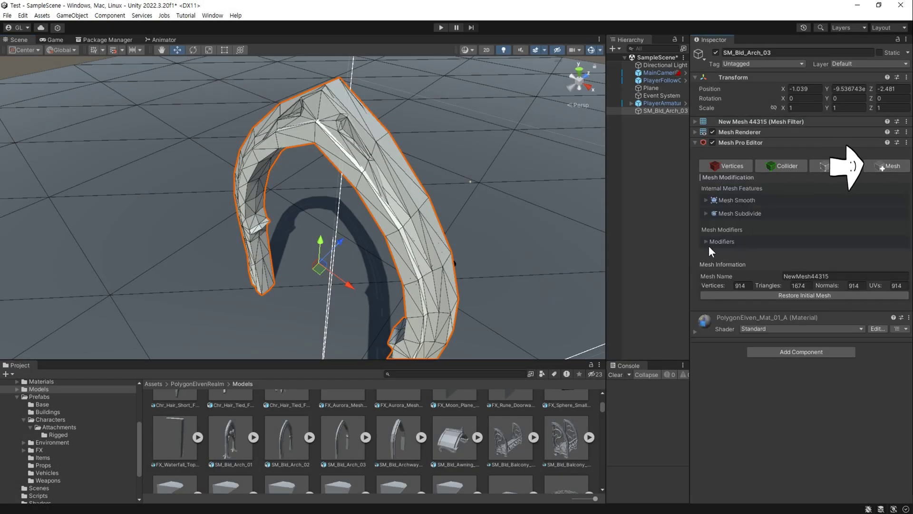
pyautogui.click(705, 213)
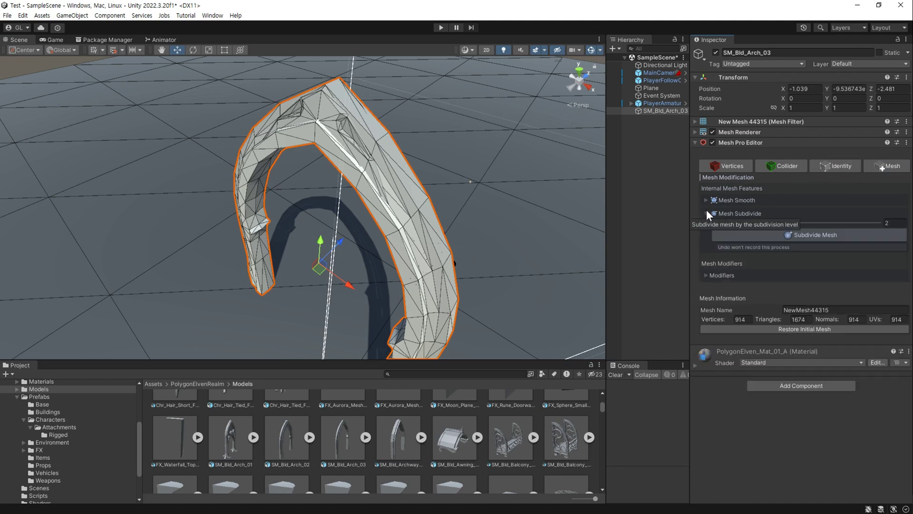
pyautogui.click(706, 200)
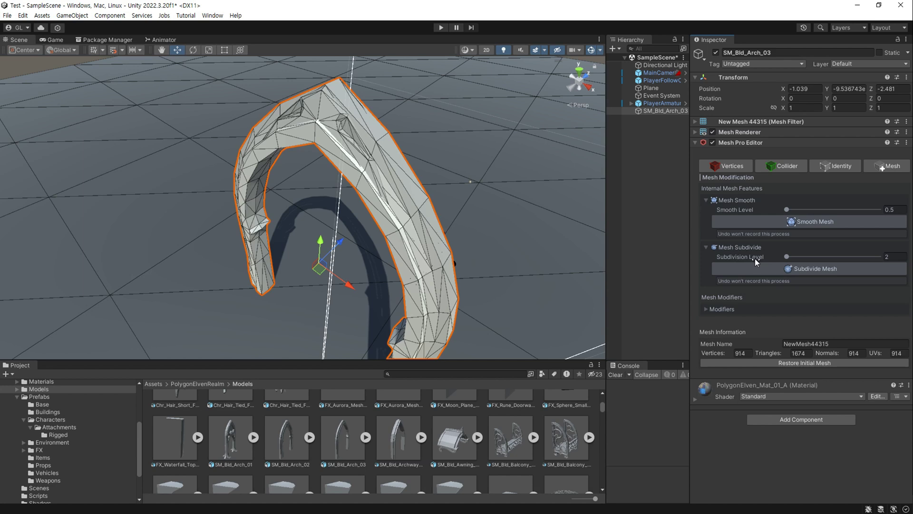
pyautogui.moveTo(789, 210); pyautogui.dragTo(791, 210)
pyautogui.click(775, 221)
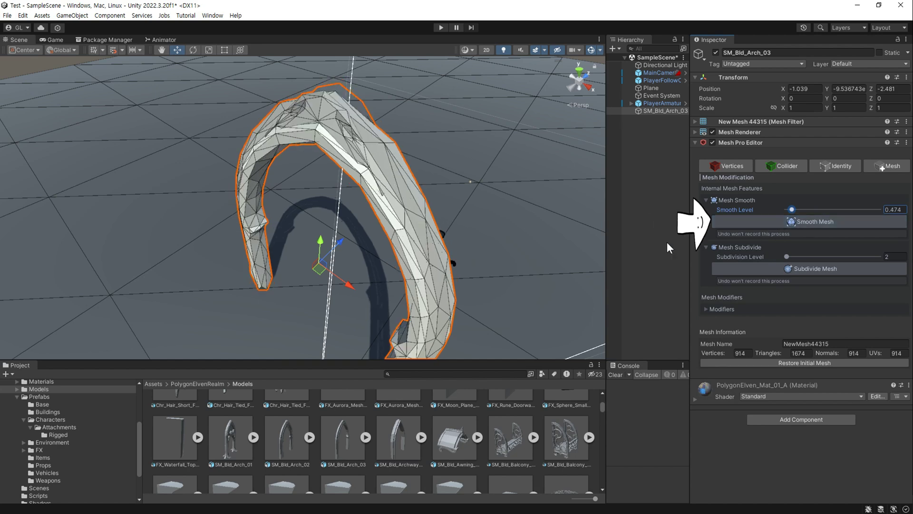
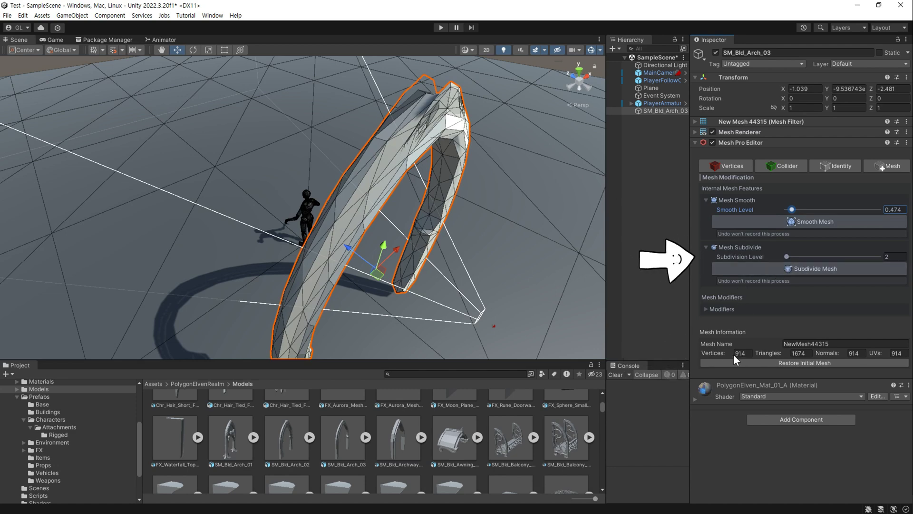
# - Subdivide the arch mesh from 914 to 2210 vertices and frame it in the Scene view
pyautogui.moveTo(438, 281); pyautogui.dragTo(404, 246, button='middle')
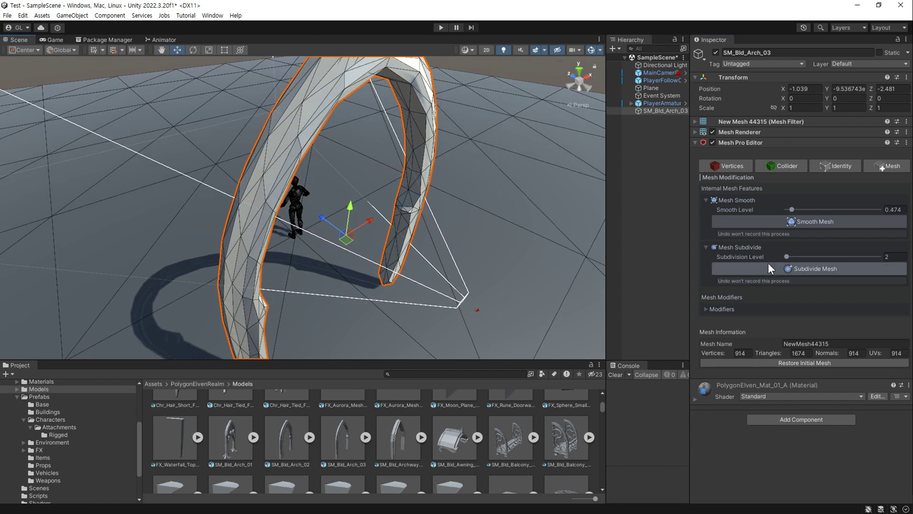
pyautogui.click(769, 267)
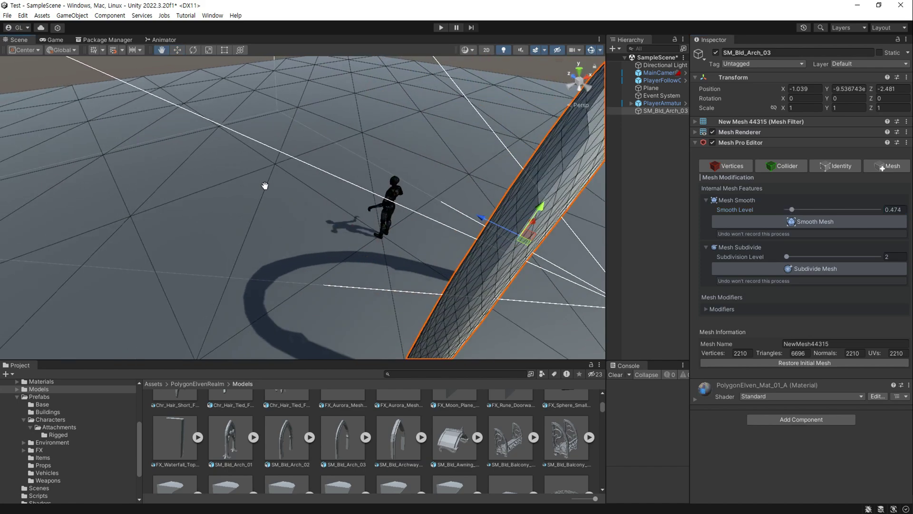
pyautogui.scroll(-5, 236, 198)
pyautogui.moveTo(255, 210); pyautogui.dragTo(303, 219, button='middle')
pyautogui.press('f')
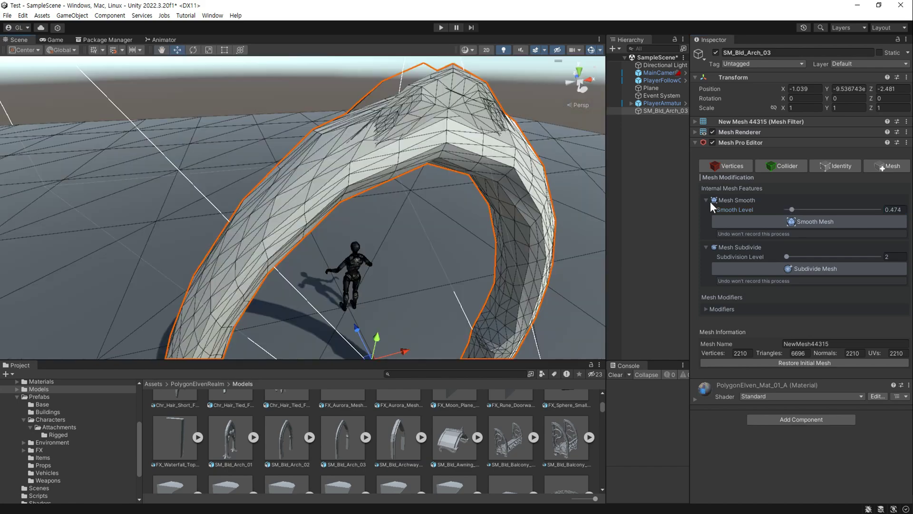
# - Collapse the Mesh Smooth and Mesh Subdivide sections and expand the Modifiers list
pyautogui.click(707, 201)
pyautogui.click(707, 213)
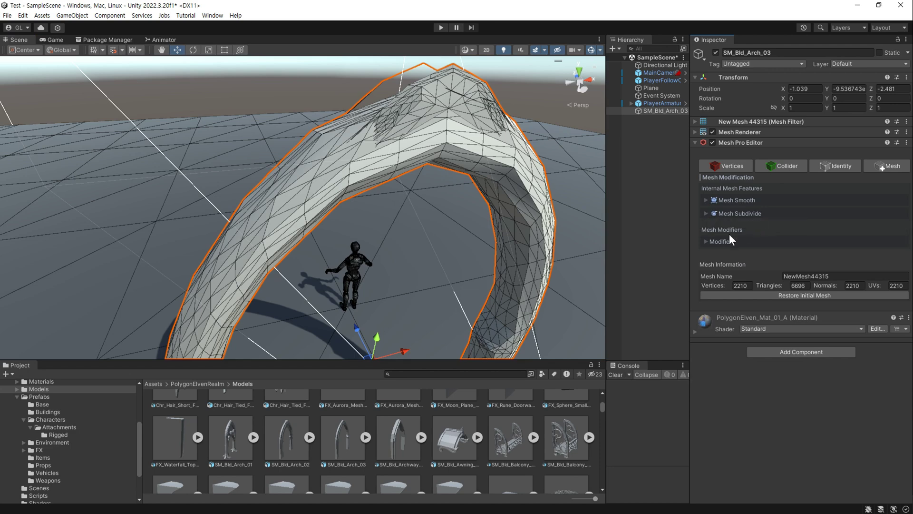
pyautogui.click(707, 241)
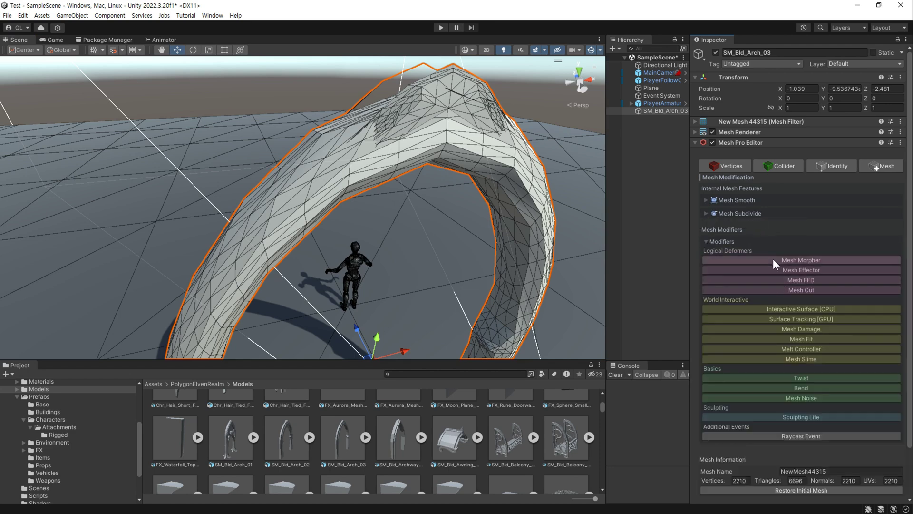
pyautogui.scroll(-2, 749, 290)
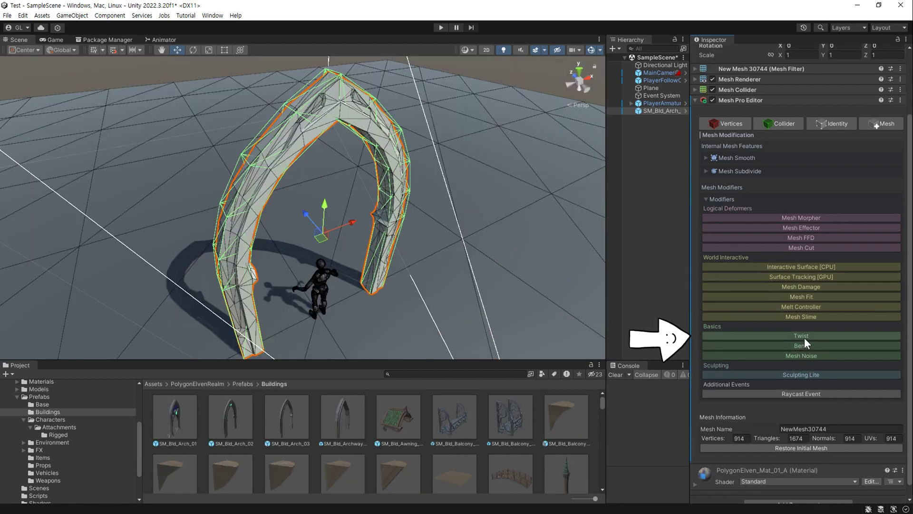
# - Add a Twist modifier and a Mesh Collider Refresher with Per Frame refresh type
pyautogui.click(803, 351)
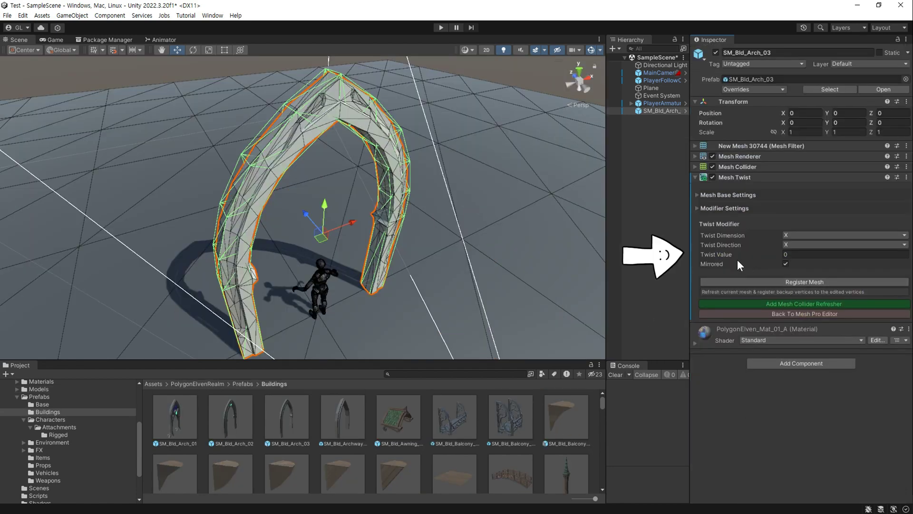
pyautogui.moveTo(730, 255)
pyautogui.mouseDown()
pyautogui.moveTo(721, 259)
pyautogui.moveTo(735, 260)
pyautogui.mouseUp()
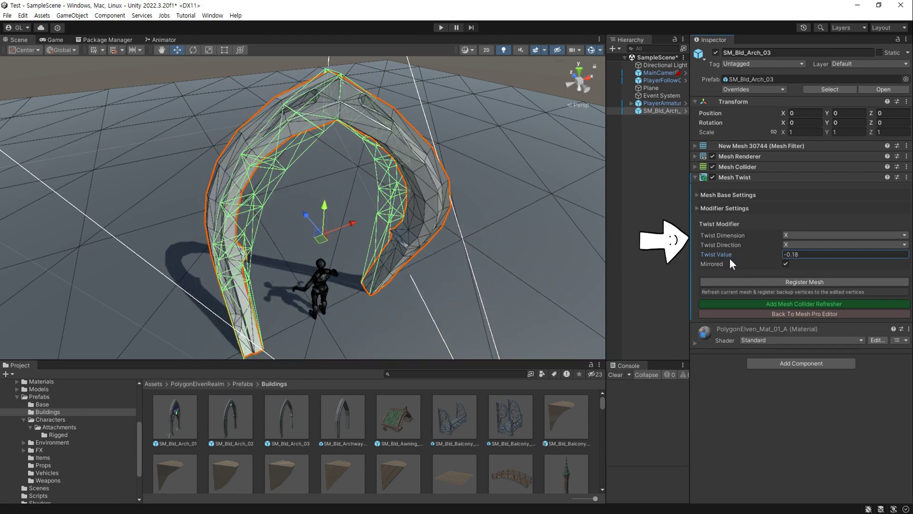
pyautogui.click(757, 303)
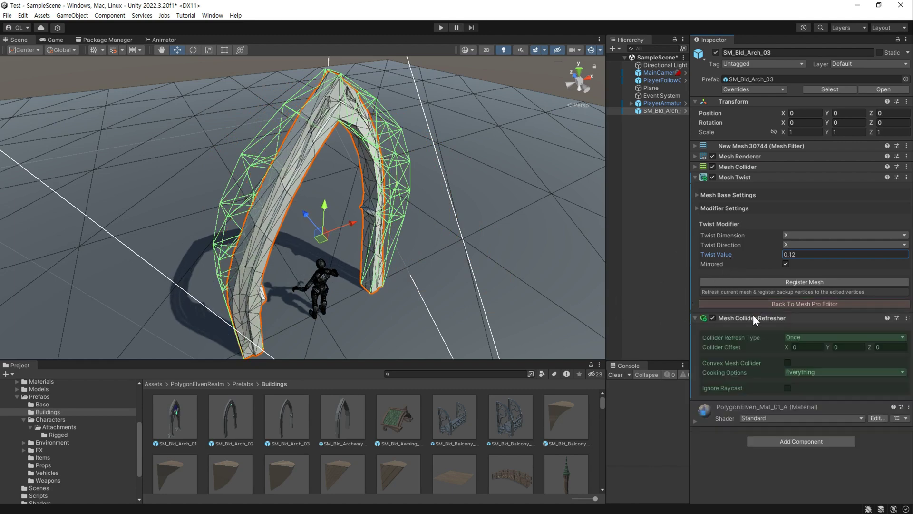
pyautogui.click(791, 336)
pyautogui.click(821, 358)
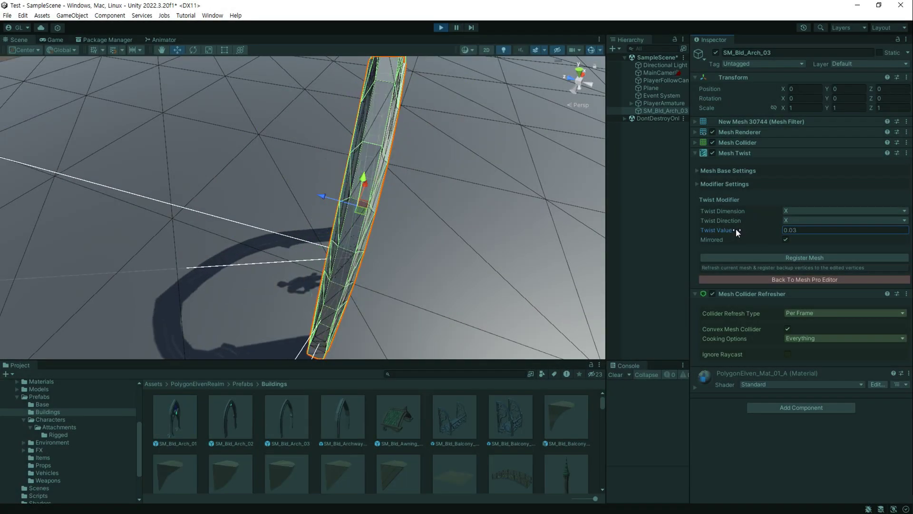
# - In Play mode, increase the twist, switch Twist Dimension to Y, then twist strongly the opposite way
pyautogui.moveTo(736, 228)
pyautogui.mouseDown()
pyautogui.moveTo(746, 232)
pyautogui.moveTo(737, 232)
pyautogui.mouseUp()
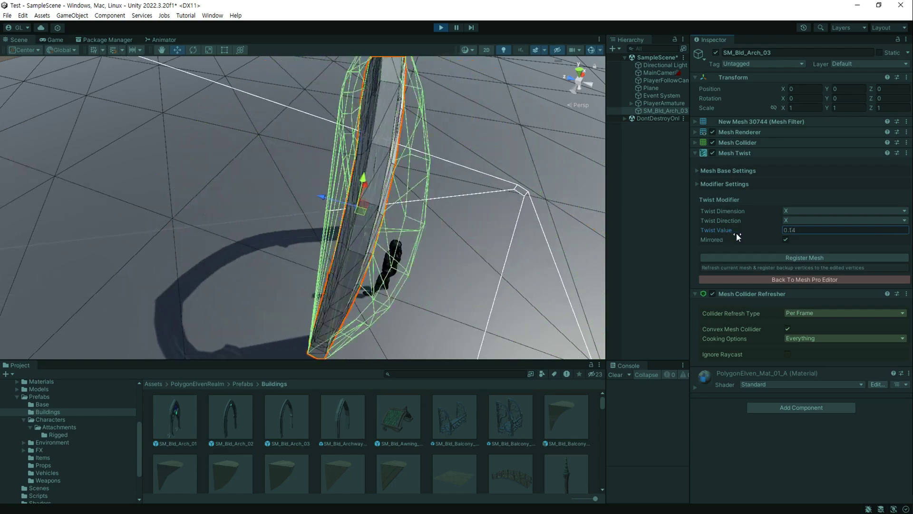
pyautogui.click(794, 210)
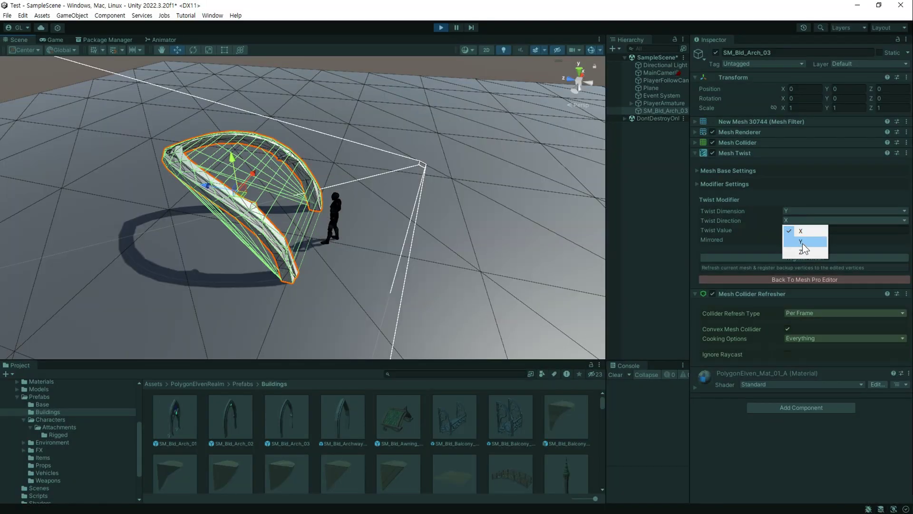
pyautogui.click(802, 244)
pyautogui.moveTo(720, 233); pyautogui.dragTo(686, 229)
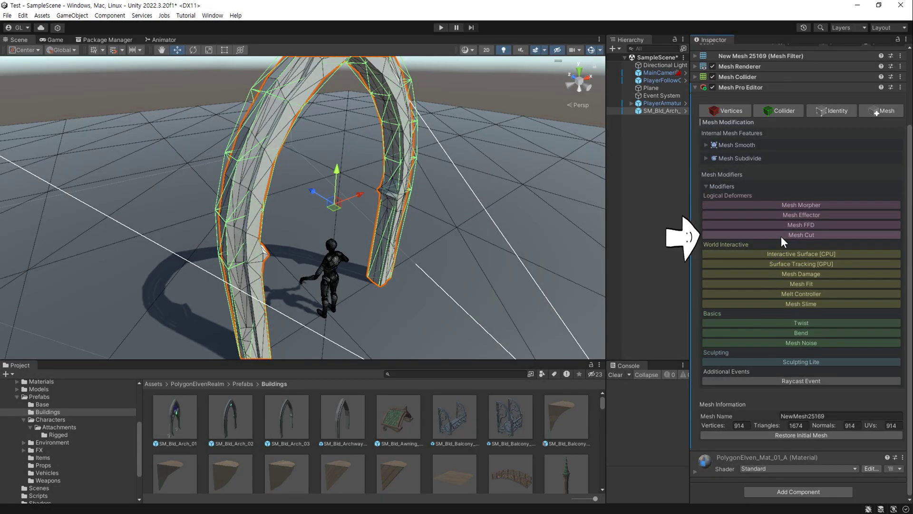
# - Add a Mesh Cut modifier to the arch and create a default cutter source above it
pyautogui.click(781, 235)
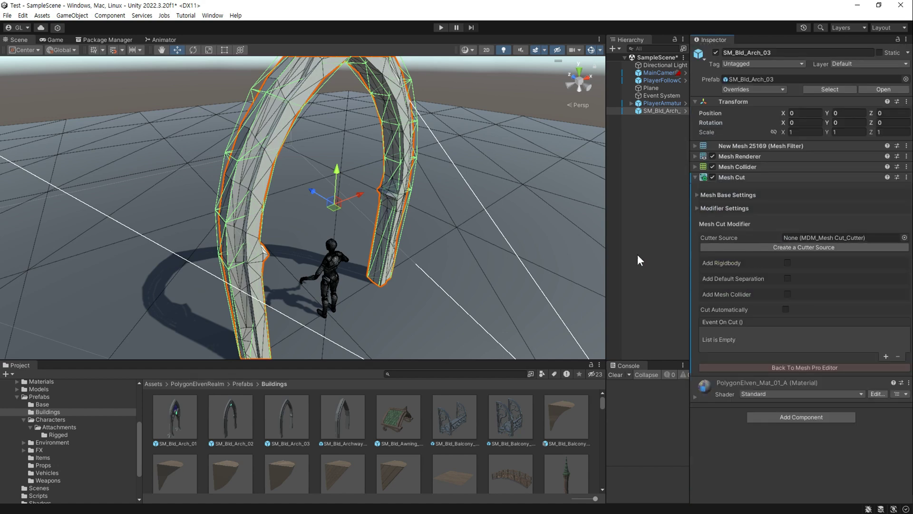
pyautogui.scroll(-5, 410, 247)
pyautogui.moveTo(342, 267); pyautogui.dragTo(312, 277, button='middle')
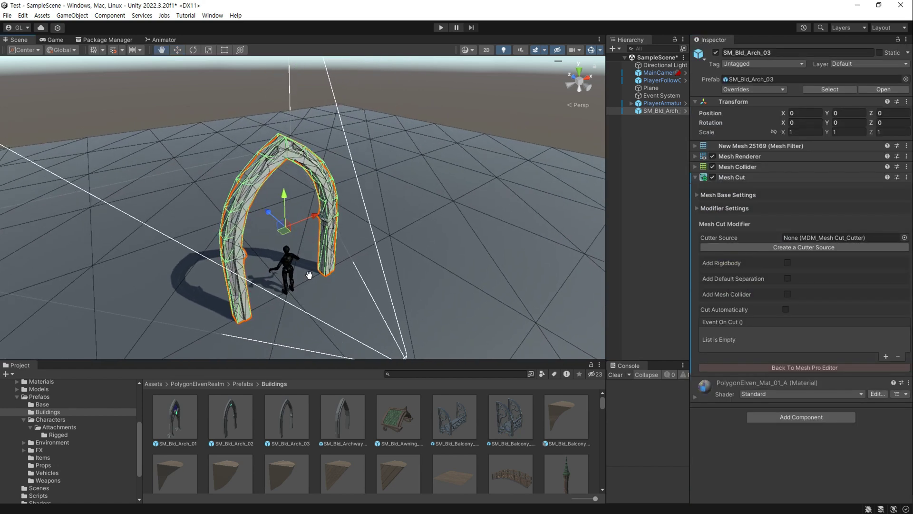
pyautogui.scroll(2, 361, 273)
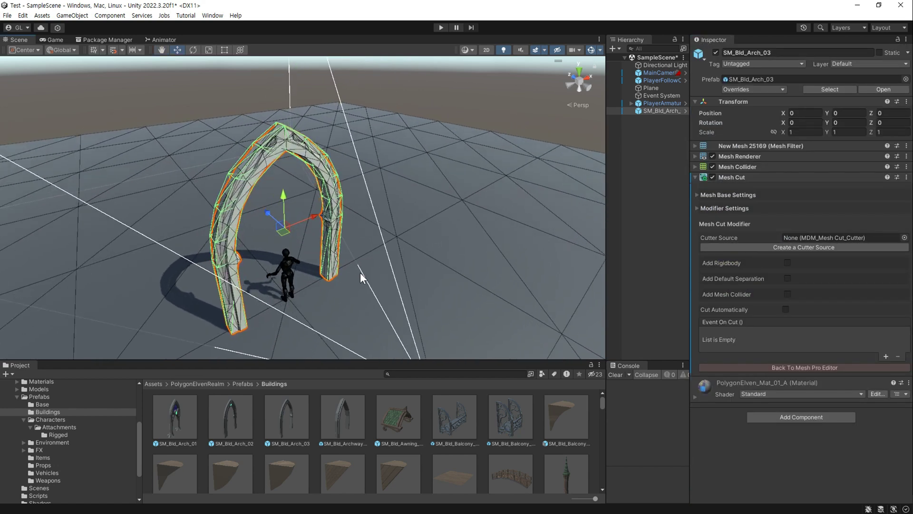
pyautogui.click(801, 246)
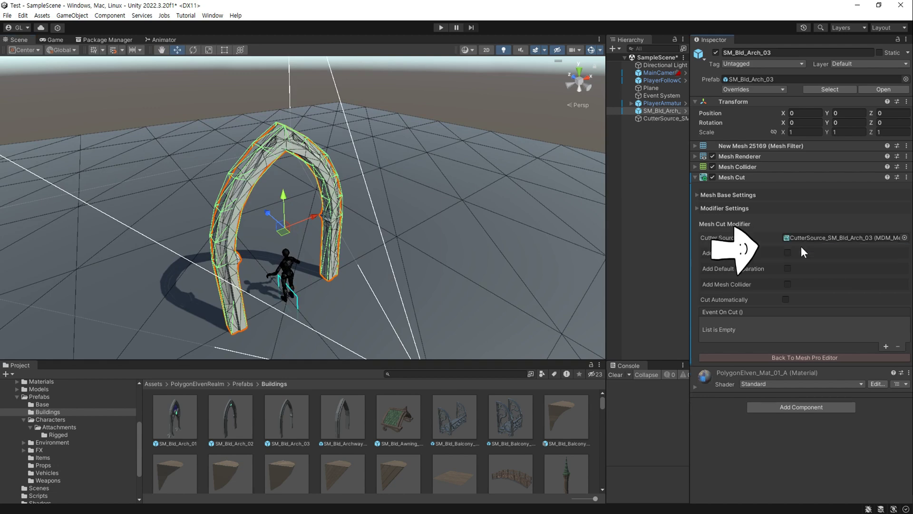
pyautogui.doubleClick(652, 118)
pyautogui.moveTo(279, 295); pyautogui.dragTo(300, 77)
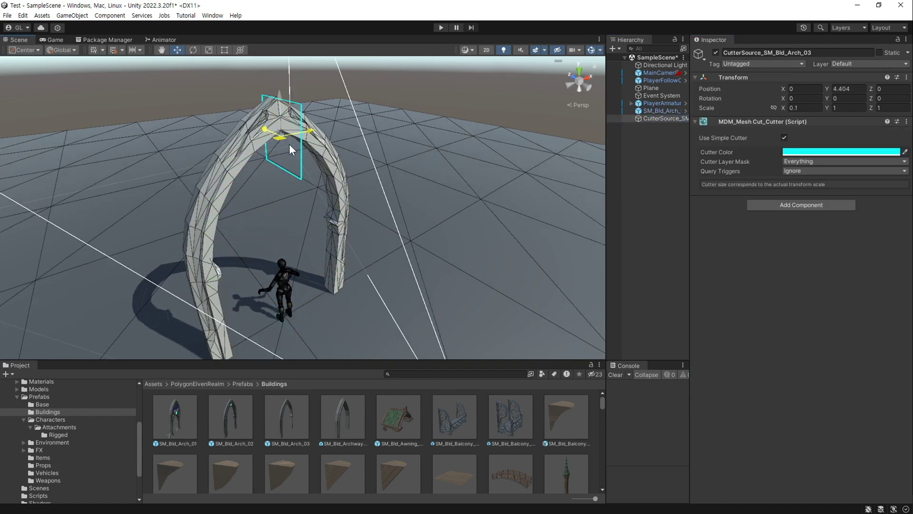
# - Create a Sphere at the scene origin and add the MDM_Mesh Cut_Cutter script to it
pyautogui.click(342, 238)
pyautogui.rightClick(638, 150)
pyautogui.moveTo(701, 312)
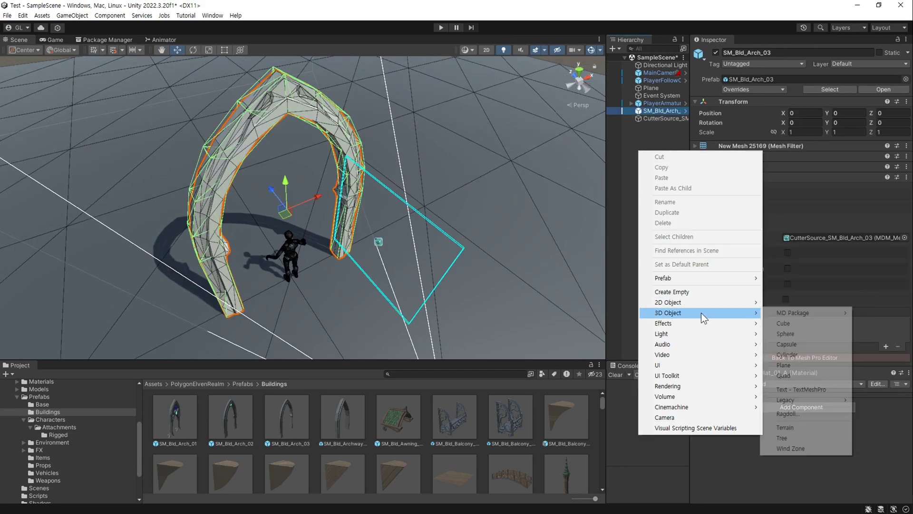
pyautogui.click(803, 333)
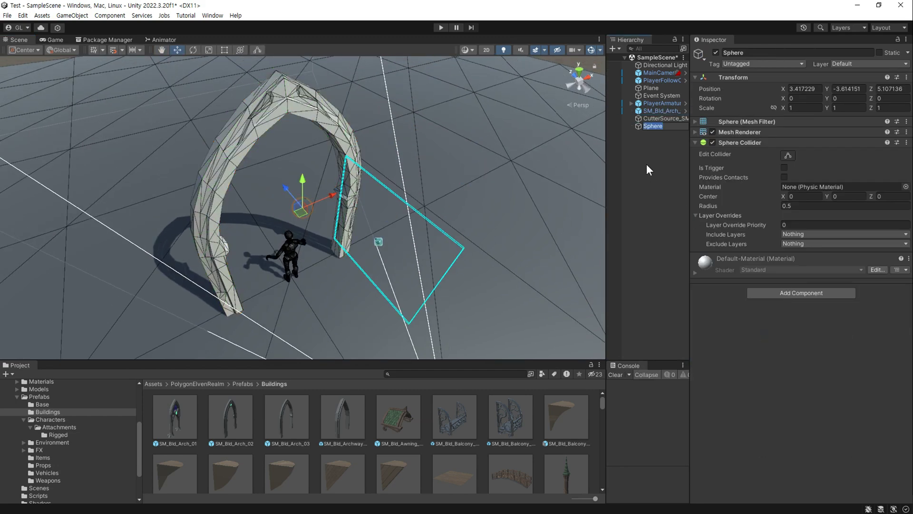
pyautogui.click(906, 77)
pyautogui.click(837, 87)
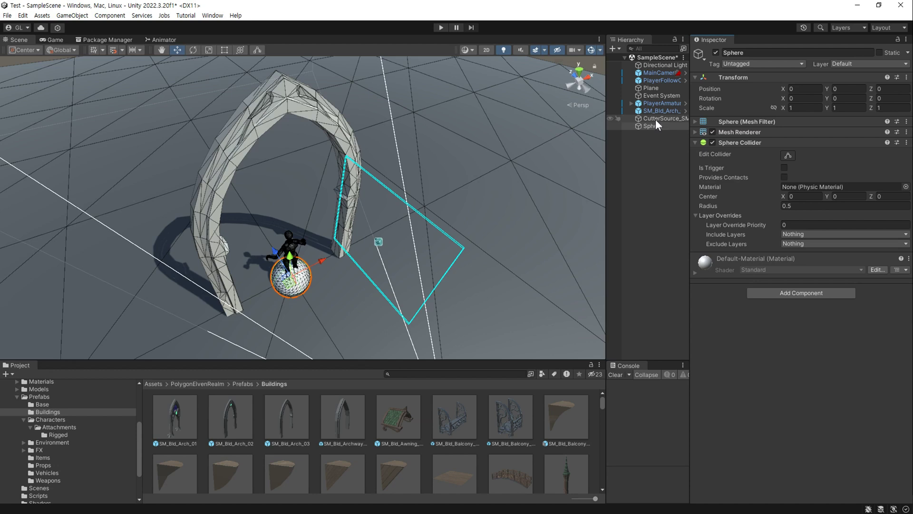
pyautogui.click(791, 295)
pyautogui.write('cu')
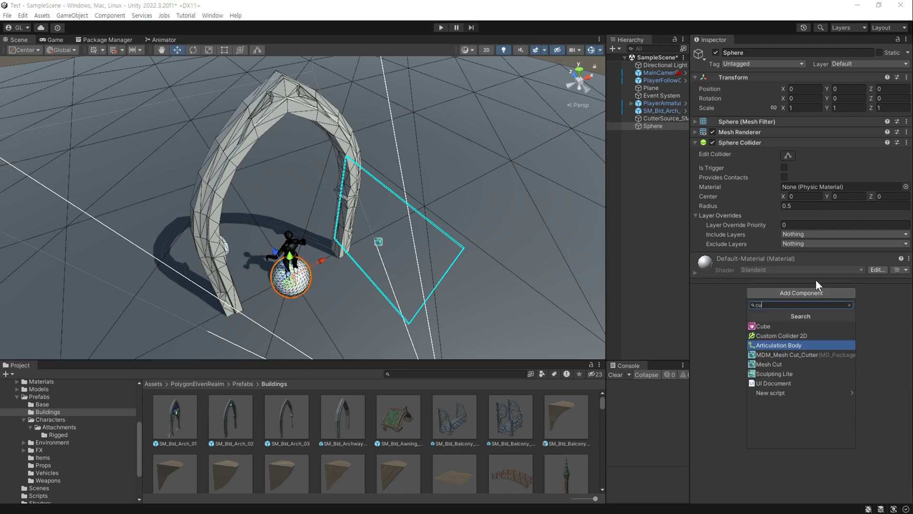
pyautogui.click(827, 356)
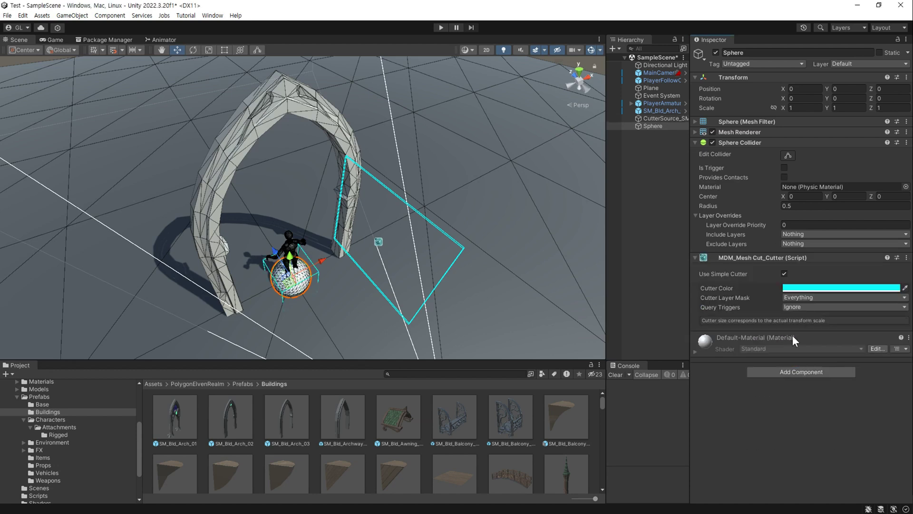
# - Delete the old cutter object and assign the Sphere as the arch's Cutter Source
pyautogui.click(654, 118)
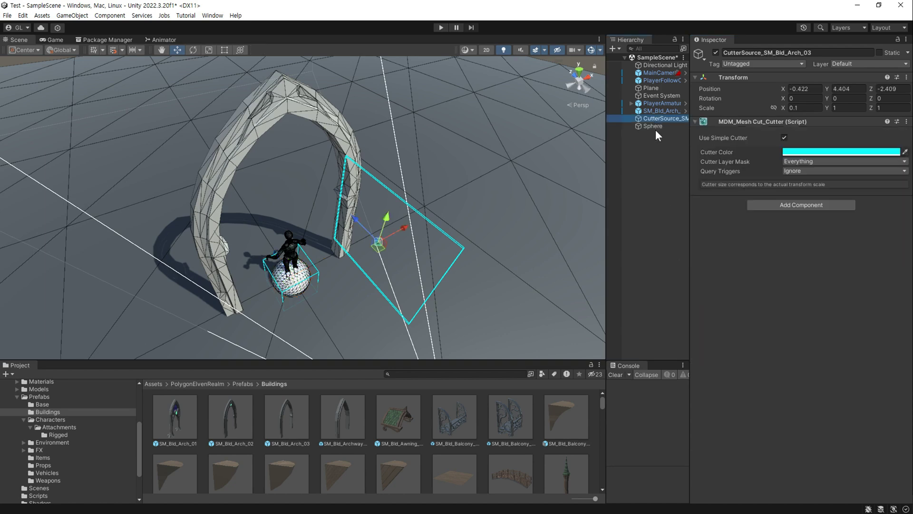
pyautogui.press('Delete')
pyautogui.click(656, 112)
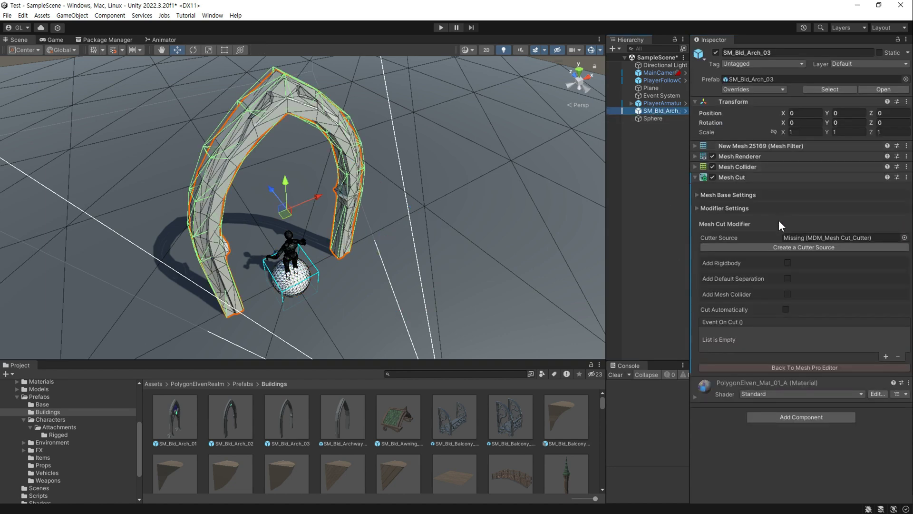
pyautogui.moveTo(652, 119); pyautogui.dragTo(787, 238)
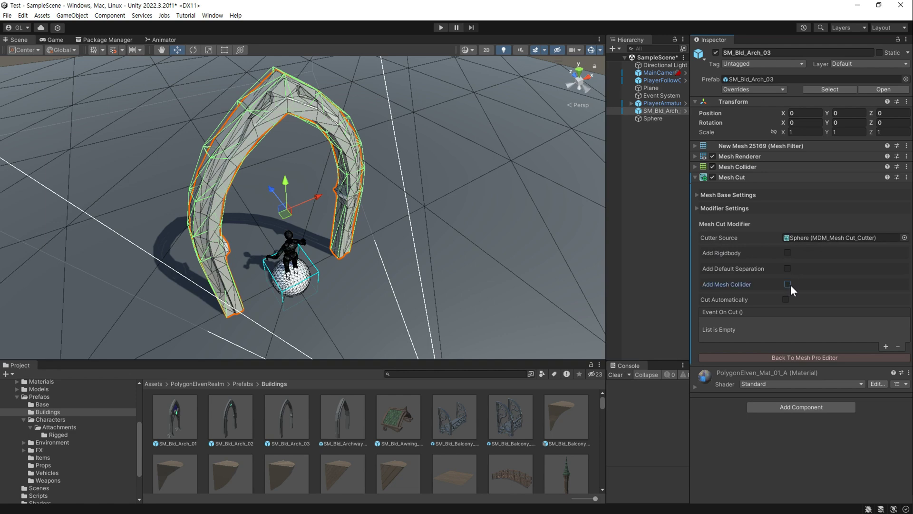
# - In Play mode, drag the Sphere across and down through the arch, carving it into a thin strip
pyautogui.hotkey('ctrl', 'p')
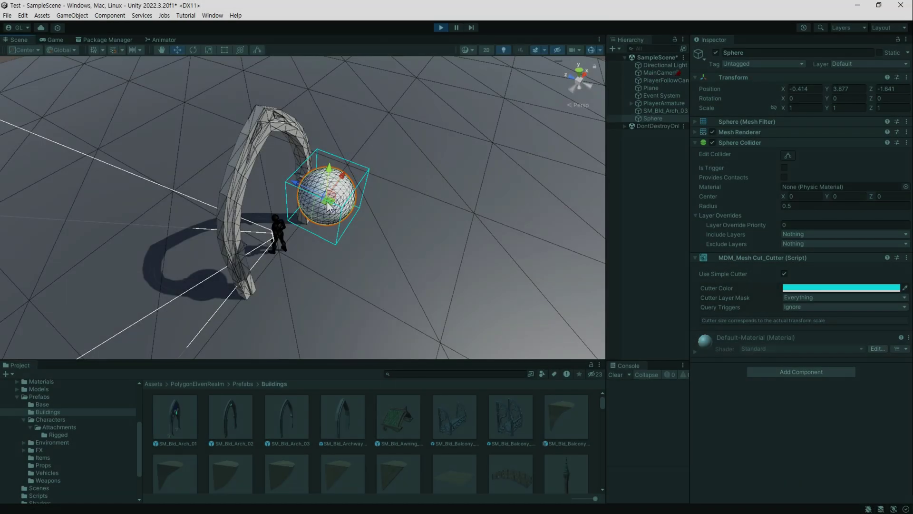
pyautogui.moveTo(333, 190)
pyautogui.mouseDown()
pyautogui.moveTo(295, 209)
pyautogui.moveTo(386, 283)
pyautogui.moveTo(255, 180)
pyautogui.mouseUp()
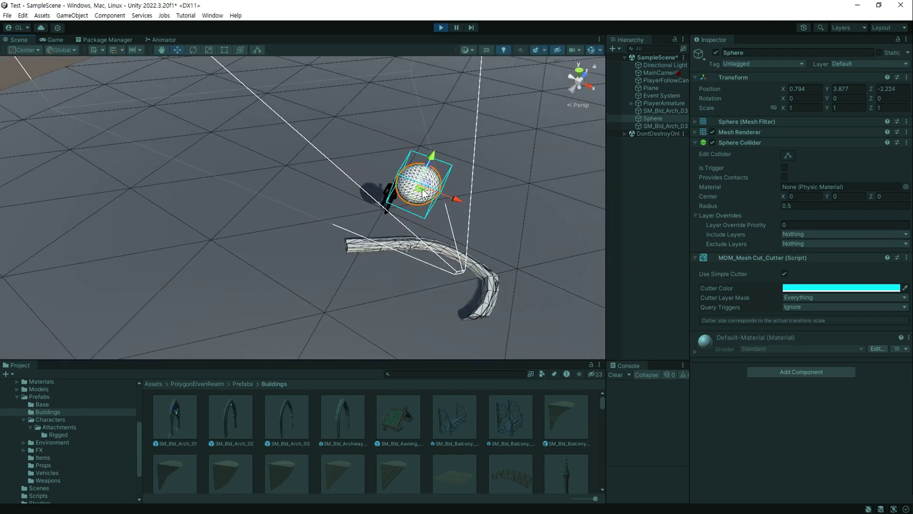
pyautogui.moveTo(419, 186)
pyautogui.mouseDown()
pyautogui.moveTo(465, 188)
pyautogui.moveTo(481, 283)
pyautogui.mouseUp()
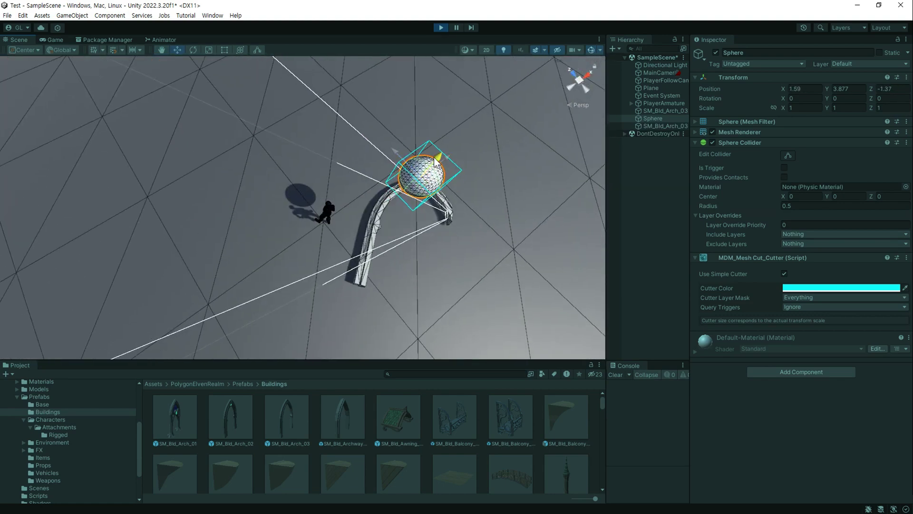
pyautogui.moveTo(418, 180); pyautogui.dragTo(373, 151)
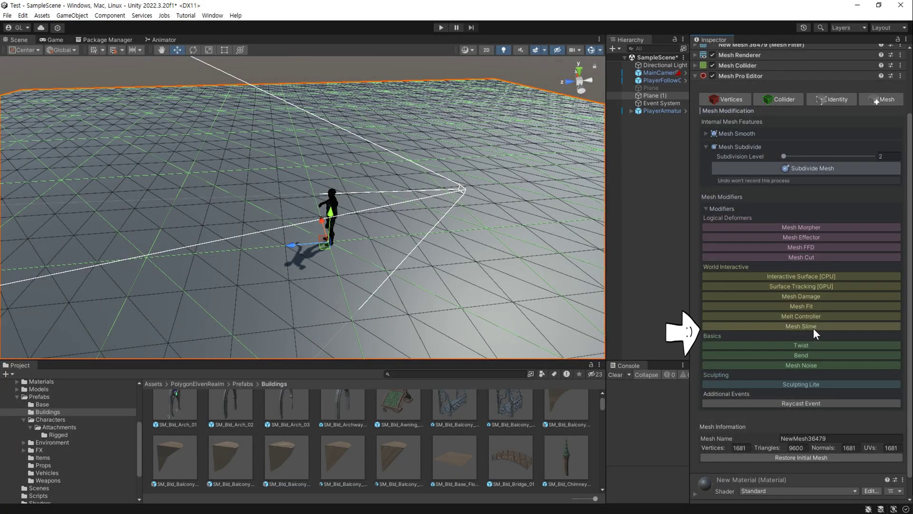
# - Add the Mesh Slime modifier to the plane and pull its surface up into a peak
pyautogui.click(812, 326)
pyautogui.moveTo(438, 230)
pyautogui.keyDown('alt'); pyautogui.mouseDown()
pyautogui.moveTo(326, 241)
pyautogui.moveTo(387, 96)
pyautogui.mouseUp(); pyautogui.keyUp('alt')
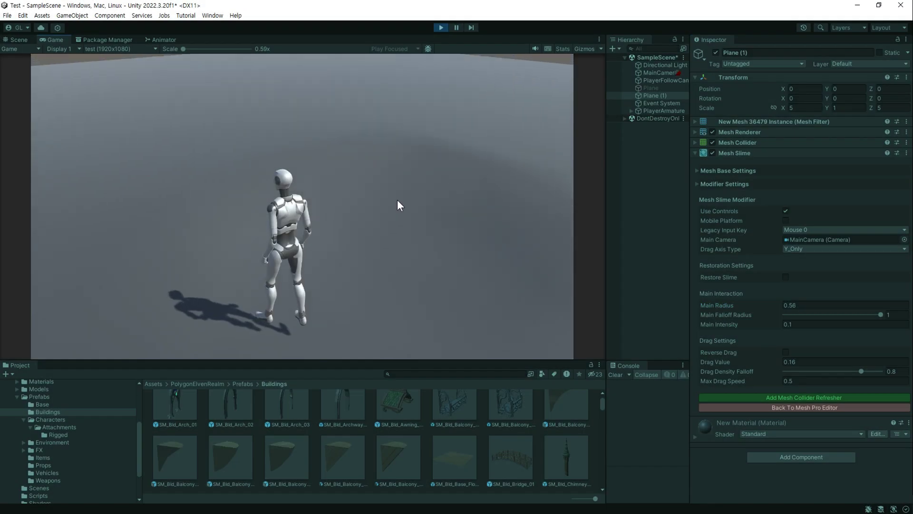
pyautogui.moveTo(310, 165)
pyautogui.mouseDown()
pyautogui.moveTo(206, 163)
pyautogui.moveTo(379, 157)
pyautogui.moveTo(380, 186)
pyautogui.moveTo(426, 151)
pyautogui.moveTo(363, 140)
pyautogui.moveTo(295, 155)
pyautogui.moveTo(189, 211)
pyautogui.mouseUp()
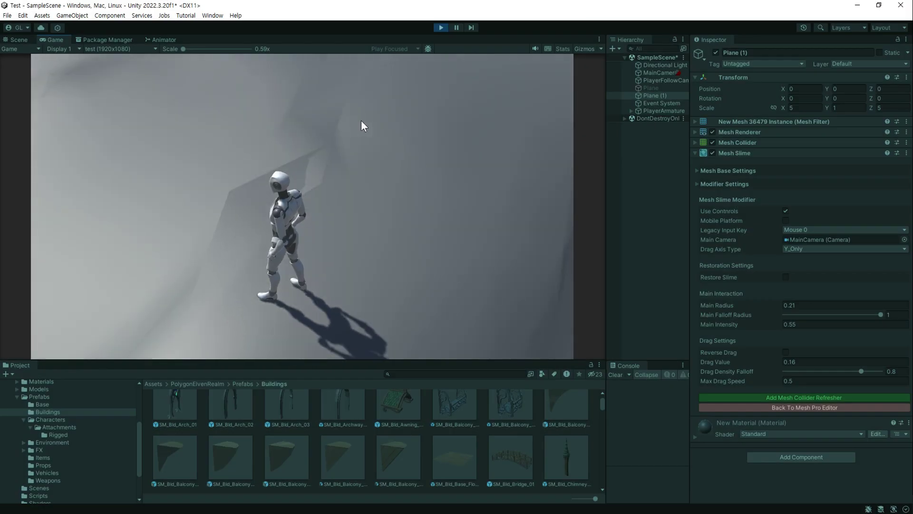
# - Enable Restore Slime, set Main Intensity to 2.83, and test by pressing and rippling the plane
pyautogui.click(787, 278)
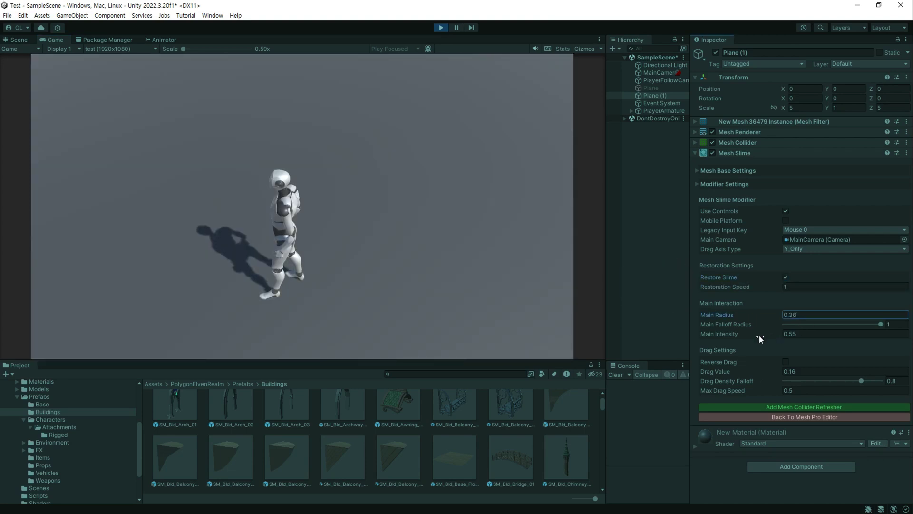
pyautogui.moveTo(759, 338); pyautogui.dragTo(754, 338)
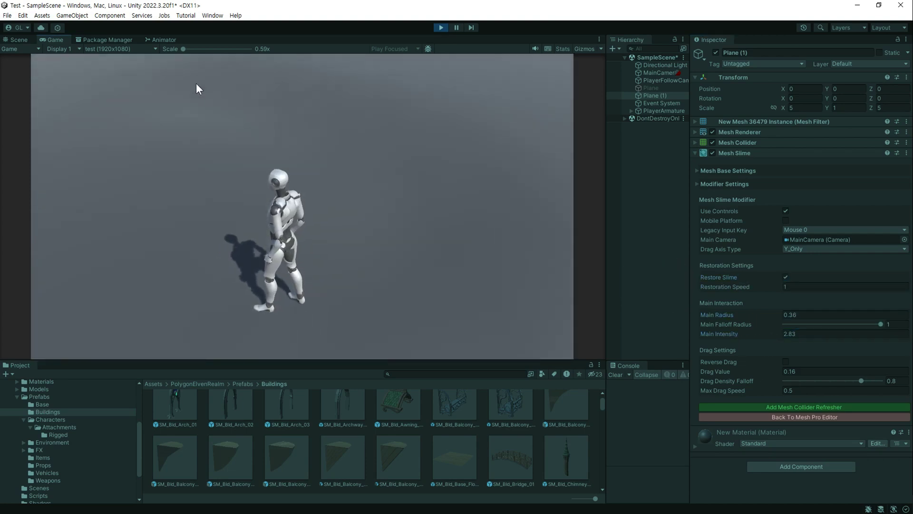
pyautogui.moveTo(456, 92); pyautogui.dragTo(450, 178)
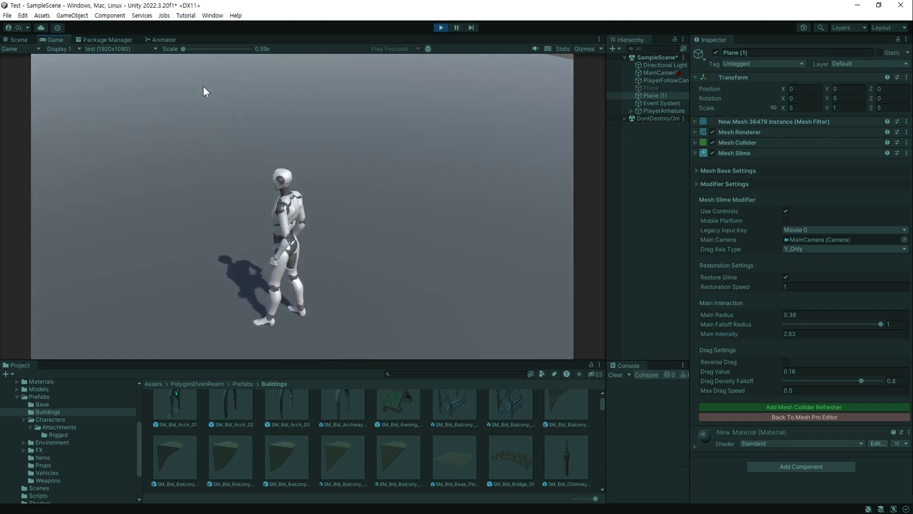
pyautogui.moveTo(208, 85); pyautogui.dragTo(309, 86)
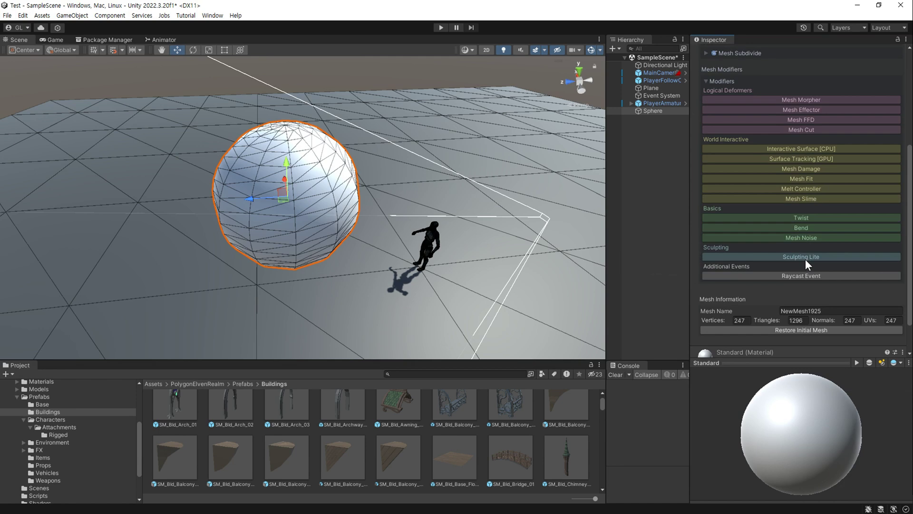
# - Add Sculpting Lite to the Sphere and brush bulges onto its surface while walking around it
pyautogui.click(840, 257)
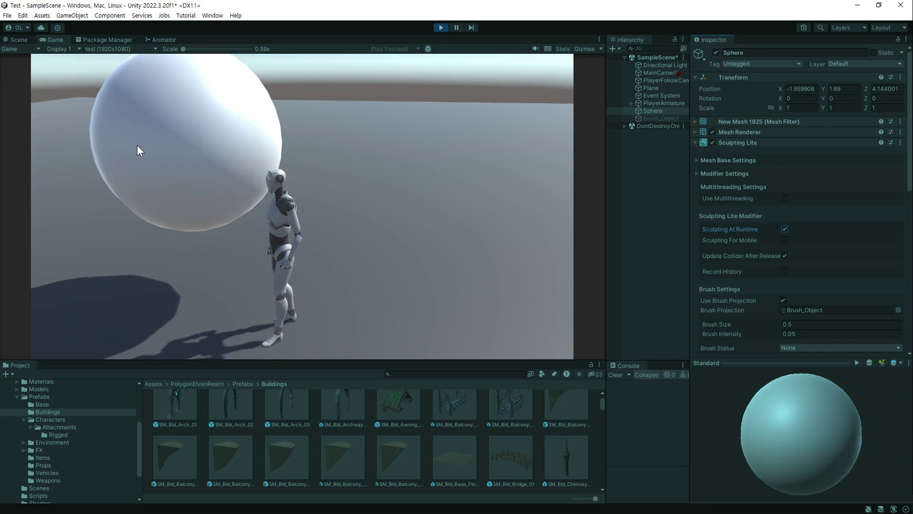
pyautogui.click(209, 146)
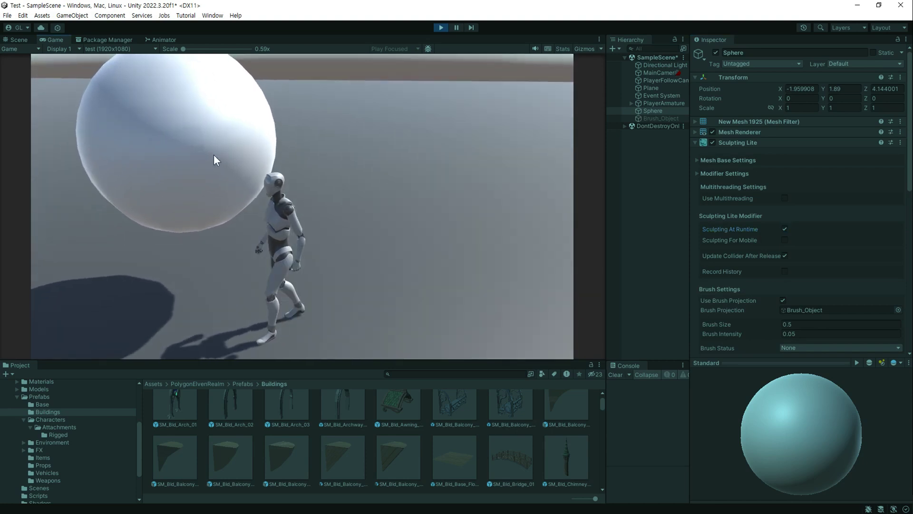
pyautogui.press('a')
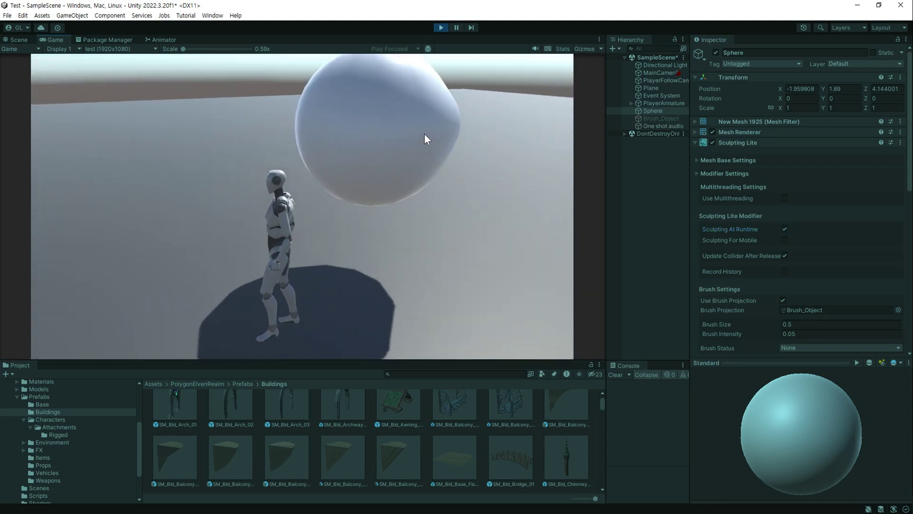
pyautogui.moveTo(425, 133); pyautogui.dragTo(402, 144)
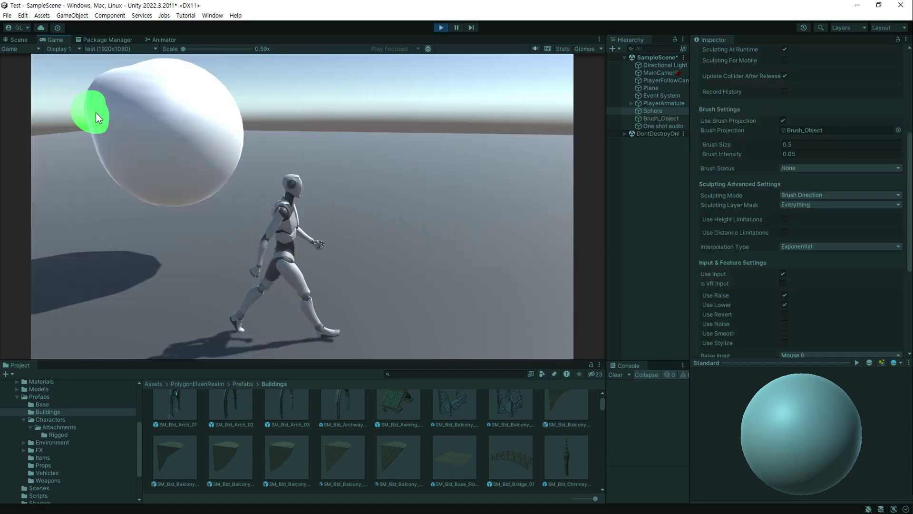
pyautogui.moveTo(155, 124); pyautogui.dragTo(161, 125)
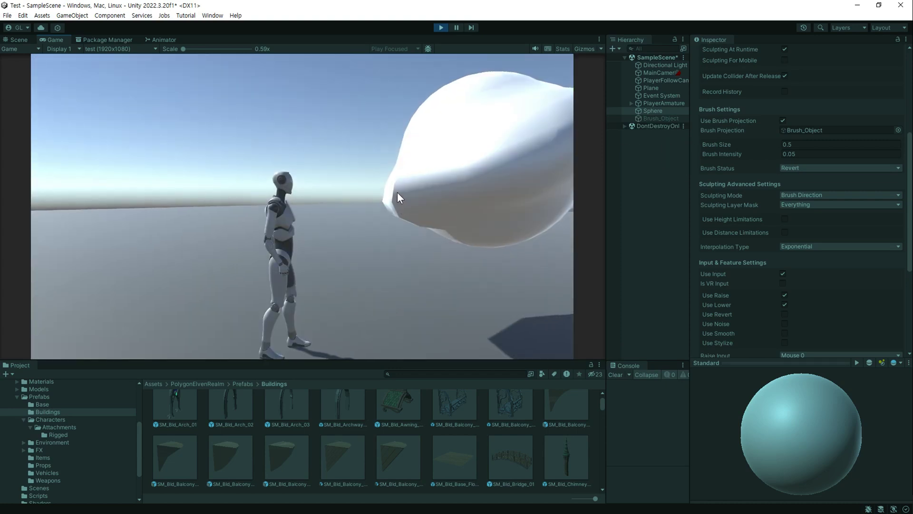
pyautogui.moveTo(397, 193)
pyautogui.mouseDown()
pyautogui.moveTo(398, 156)
pyautogui.moveTo(435, 193)
pyautogui.mouseUp()
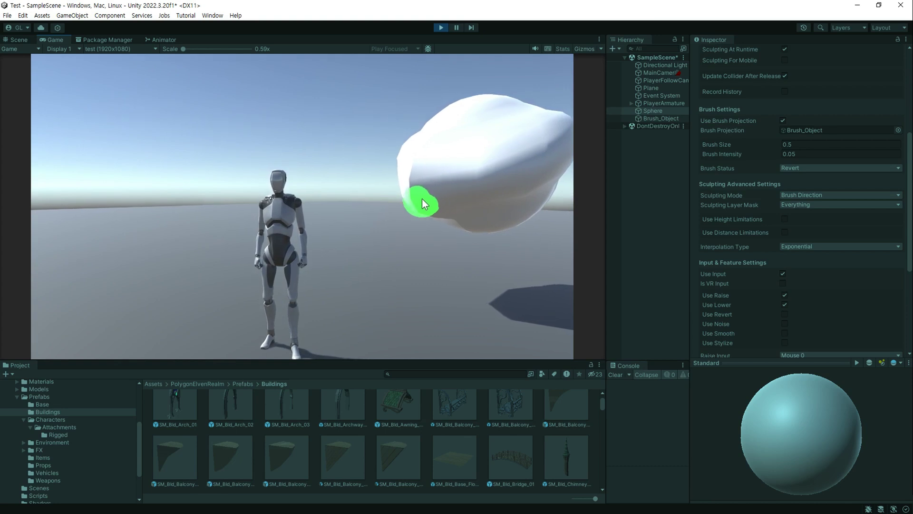
pyautogui.moveTo(435, 194); pyautogui.dragTo(441, 200)
pyautogui.press('w')
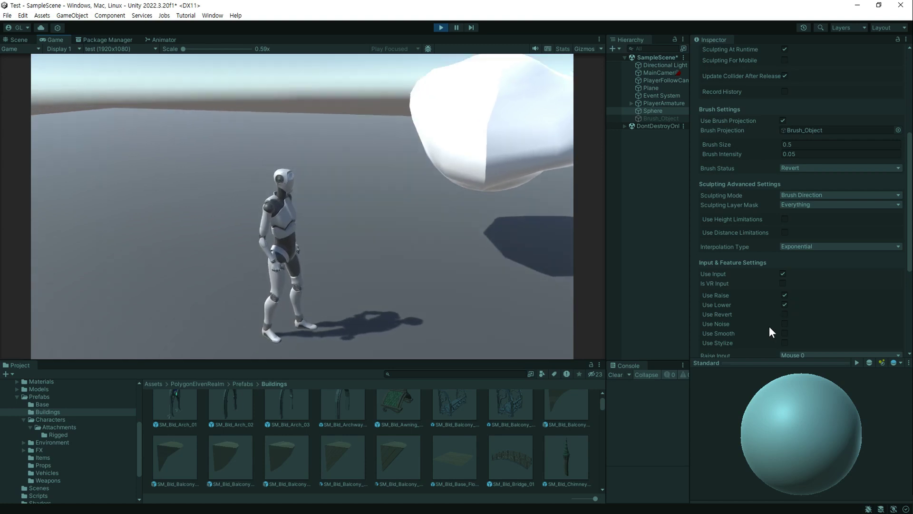
pyautogui.scroll(-5, 737, 289)
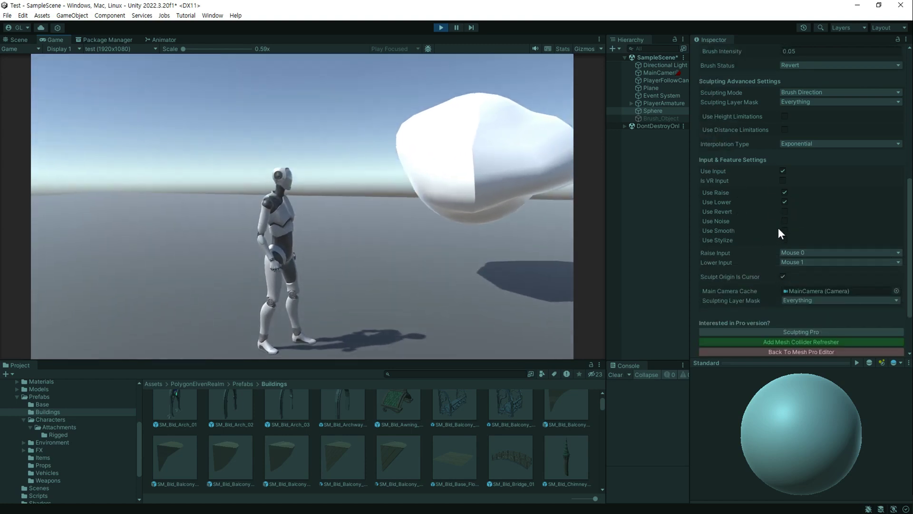
# - Uncheck Use Lower, then talk to the NPC, answering 싫은데요... twice and finally 네...
pyautogui.click(788, 203)
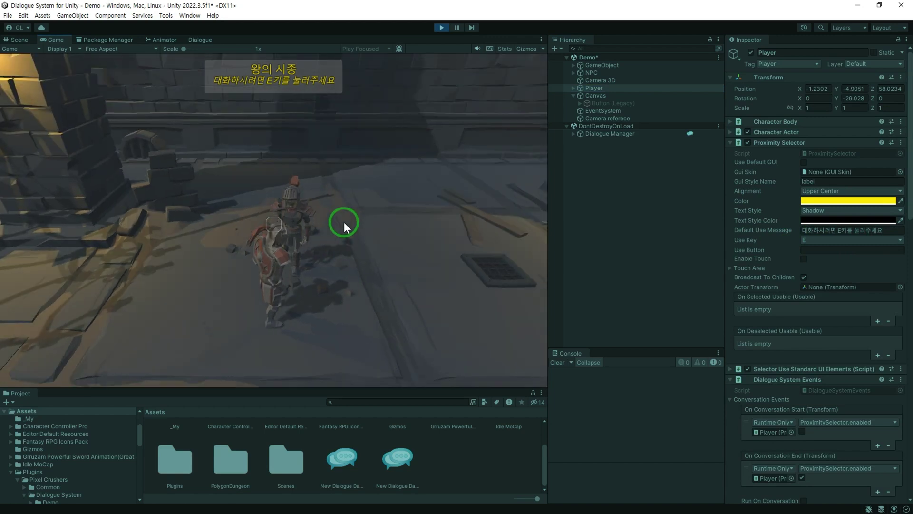
pyautogui.press('e')
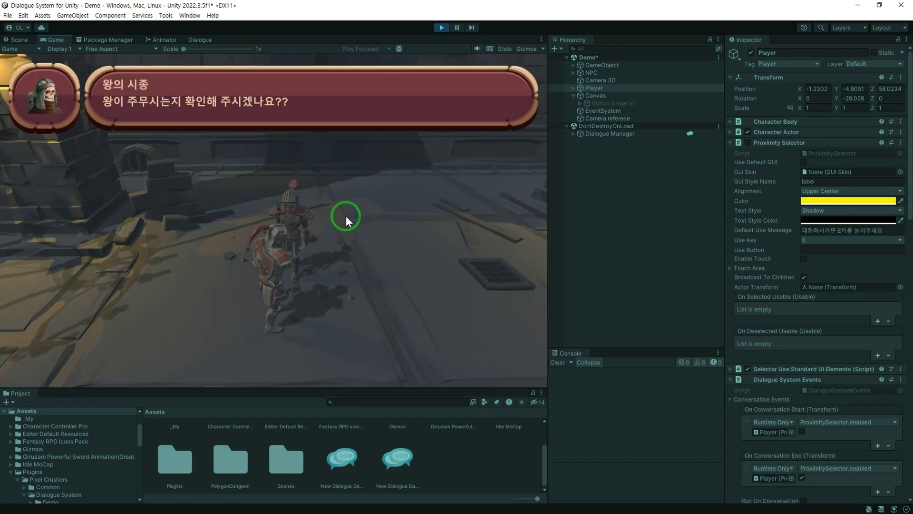
pyautogui.click(290, 350)
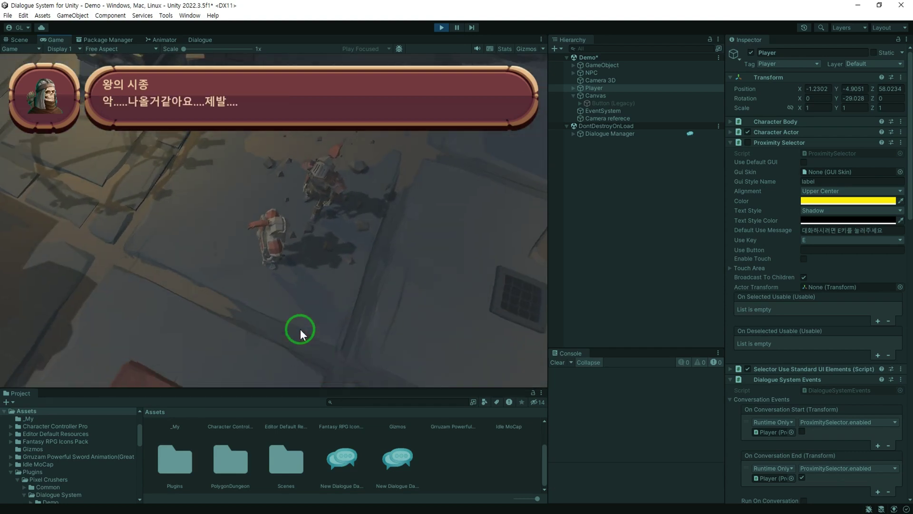
pyautogui.click(299, 347)
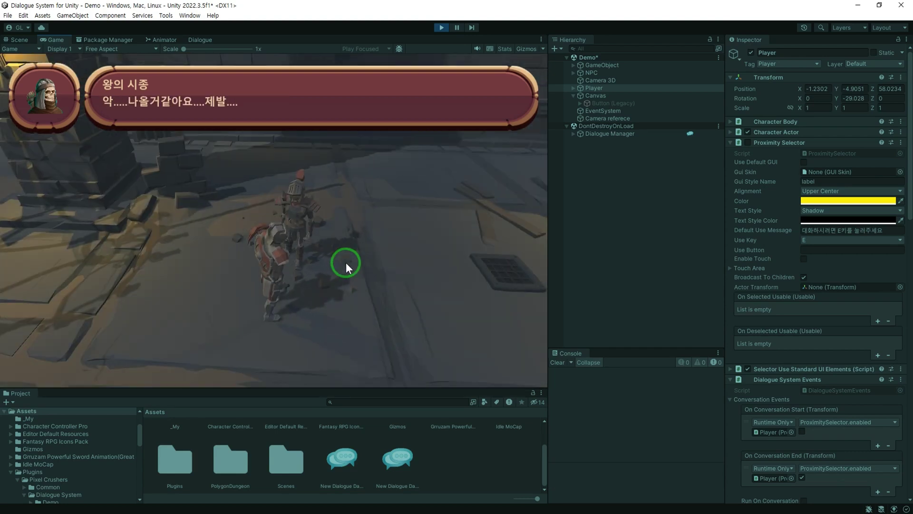
pyautogui.click(312, 331)
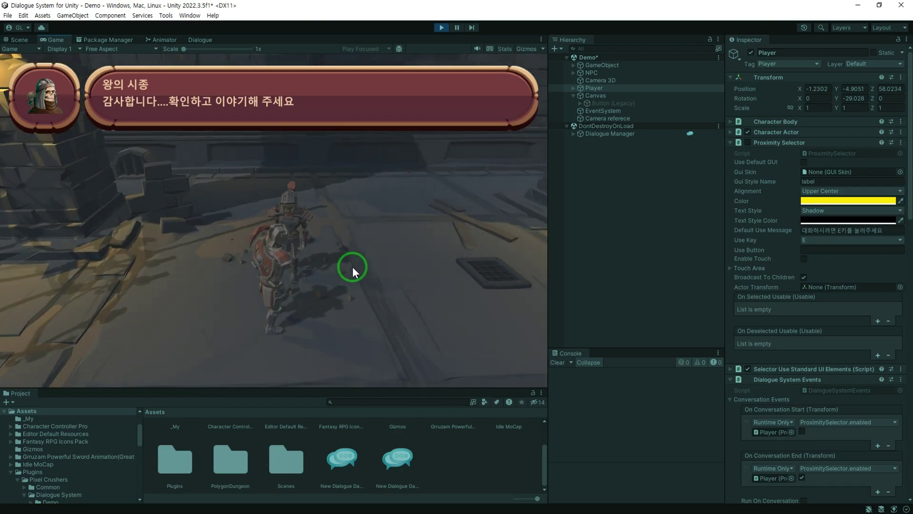
# - Stop Play and add an Alert script action '왕이 자는지 확인' to the 네. 자고있었어요. entry
pyautogui.hotkey('ctrl', 'p')
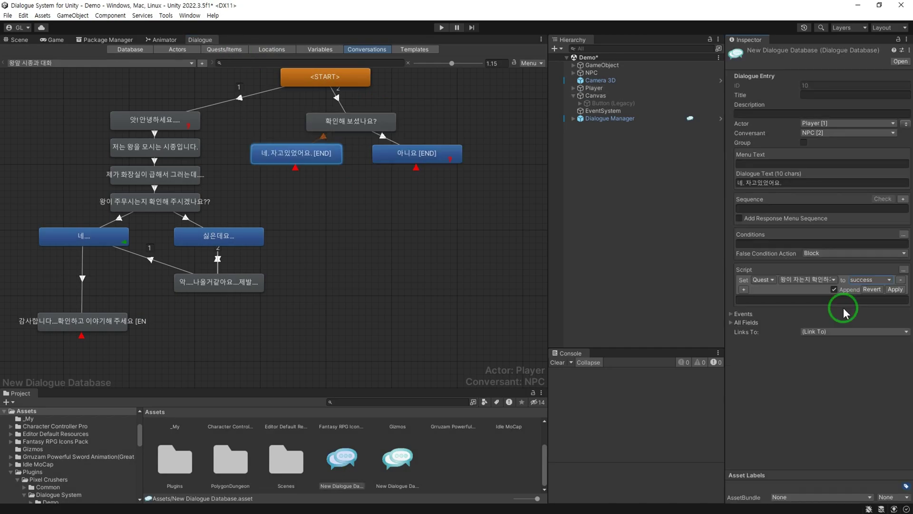
pyautogui.click(743, 289)
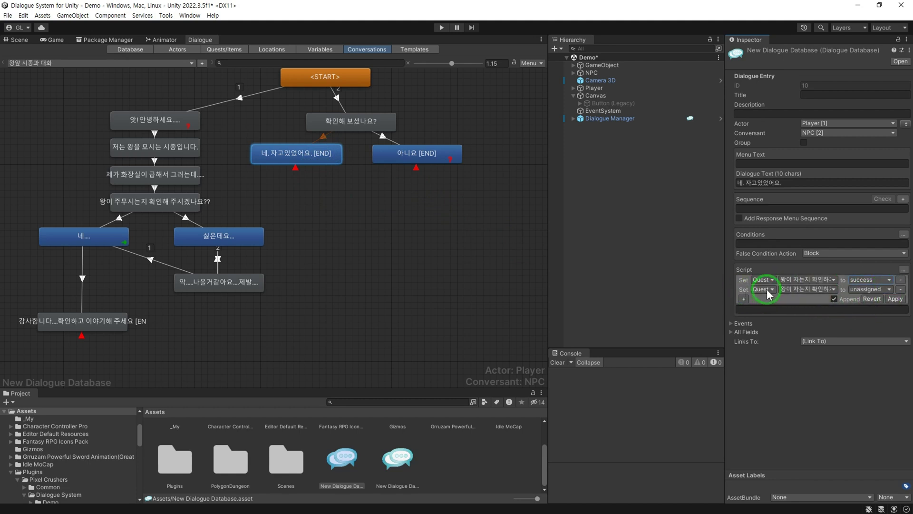
pyautogui.click(760, 289)
pyautogui.click(792, 351)
pyautogui.write('왕이 자는지 확인')
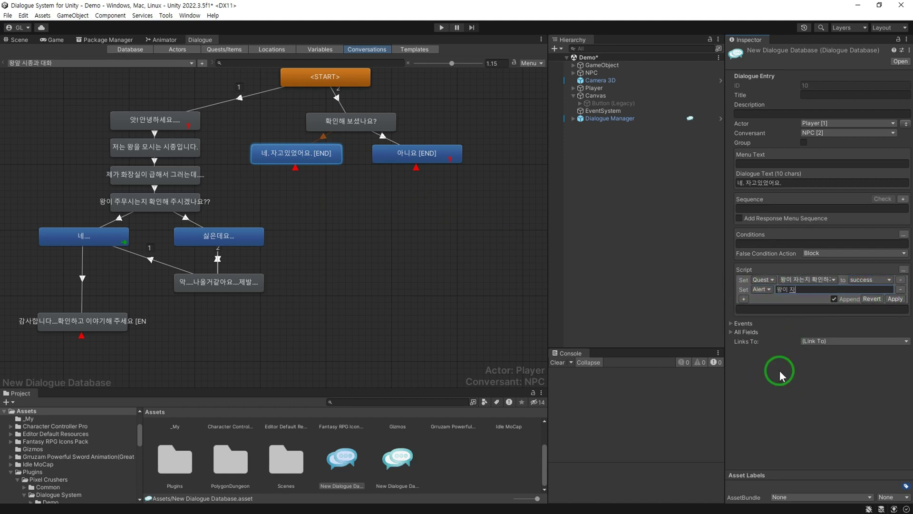